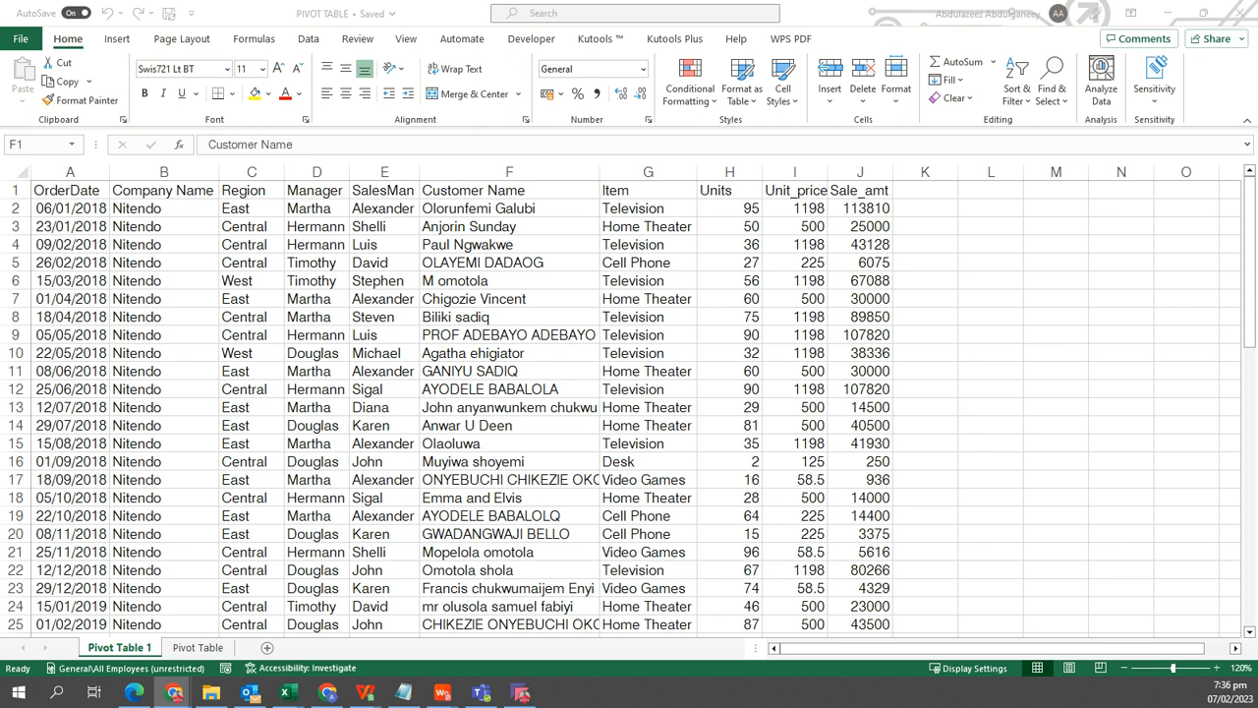
- Examine the sales records from the header row down to the last row
{"action": "left_click", "coordinate": [528, 299]}
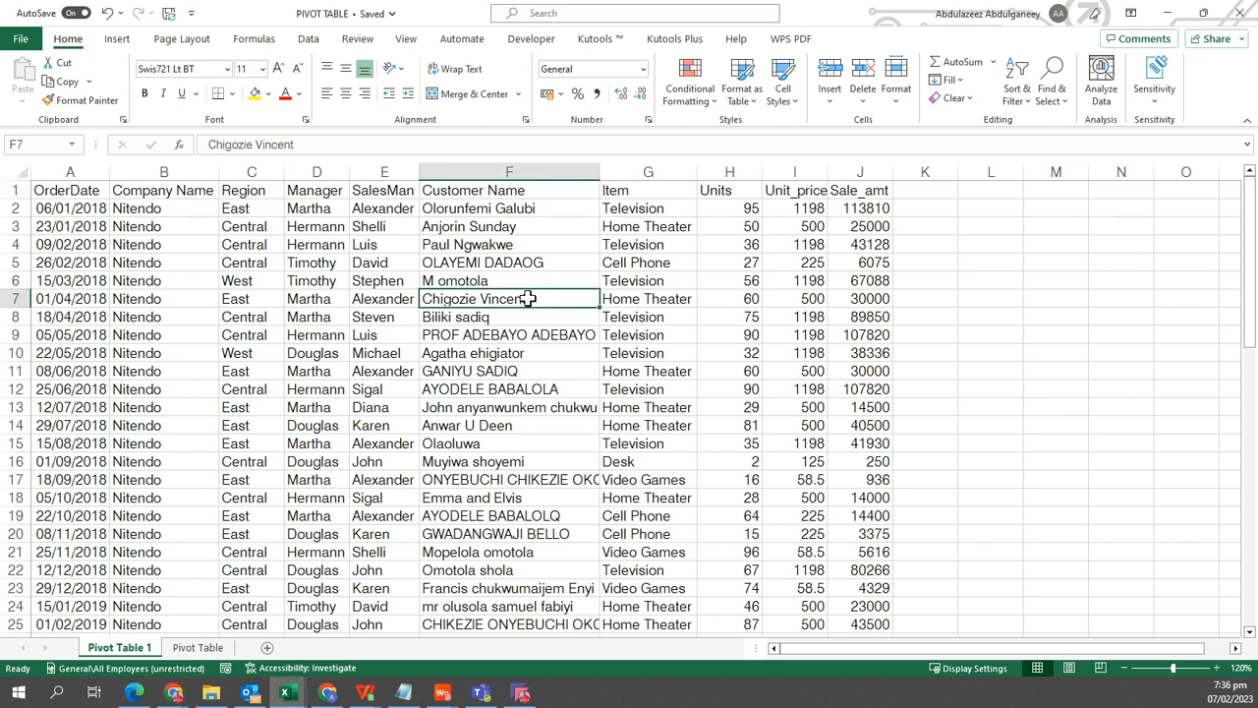
{"action": "mouse_move", "coordinate": [969, 649]}
{"action": "left_mouse_down"}
{"action": "mouse_move", "coordinate": [1018, 658]}
{"action": "mouse_move", "coordinate": [958, 650]}
{"action": "left_mouse_up"}
{"action": "key", "text": "alt+Tab"}
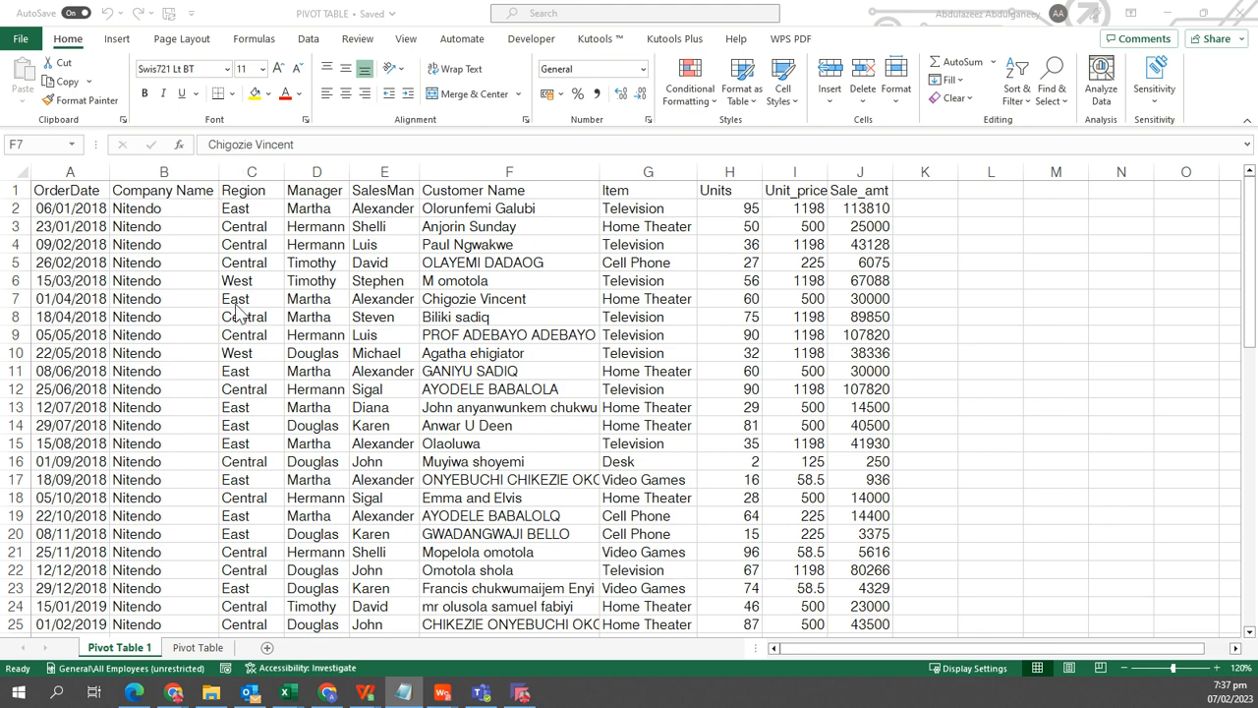
{"action": "scroll", "coordinate": [261, 313], "scroll_direction": "down", "scroll_amount": 6}
{"action": "scroll", "coordinate": [261, 313], "scroll_direction": "up", "scroll_amount": 4}
{"action": "scroll", "coordinate": [261, 313], "scroll_direction": "down", "scroll_amount": 4}
{"action": "scroll", "coordinate": [263, 312], "scroll_direction": "down", "scroll_amount": 5}
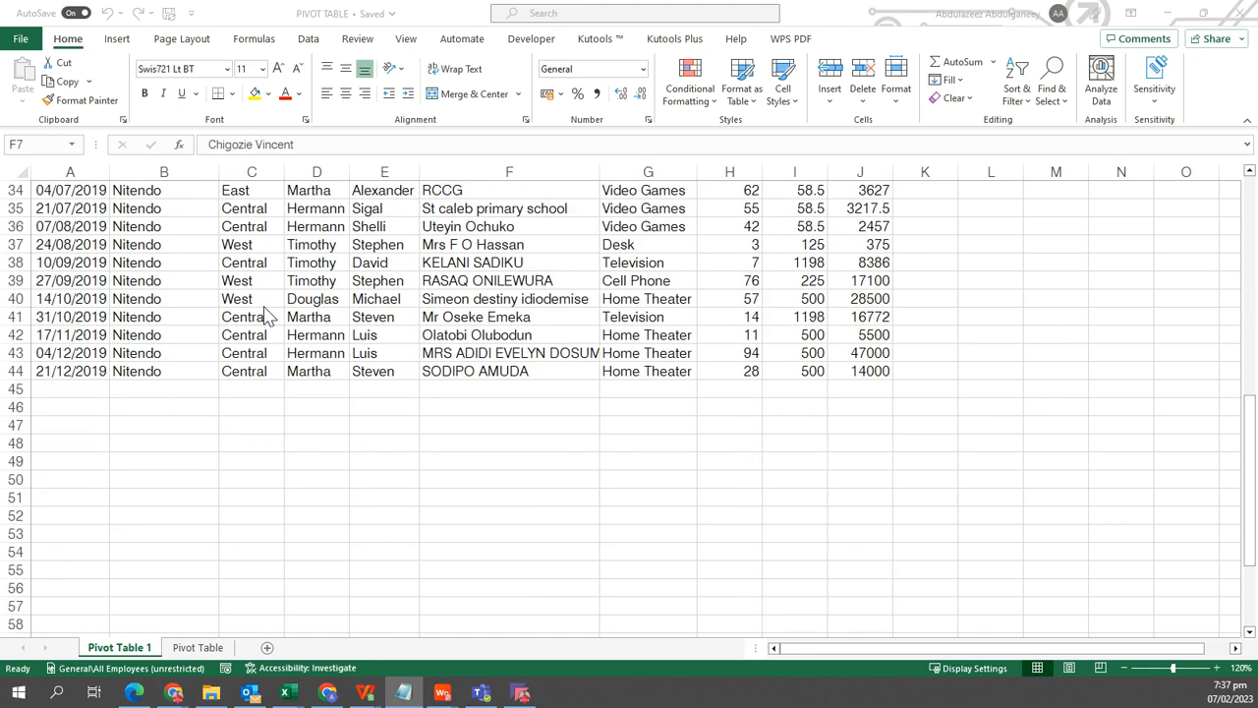
{"action": "scroll", "coordinate": [264, 313], "scroll_direction": "up", "scroll_amount": 11}
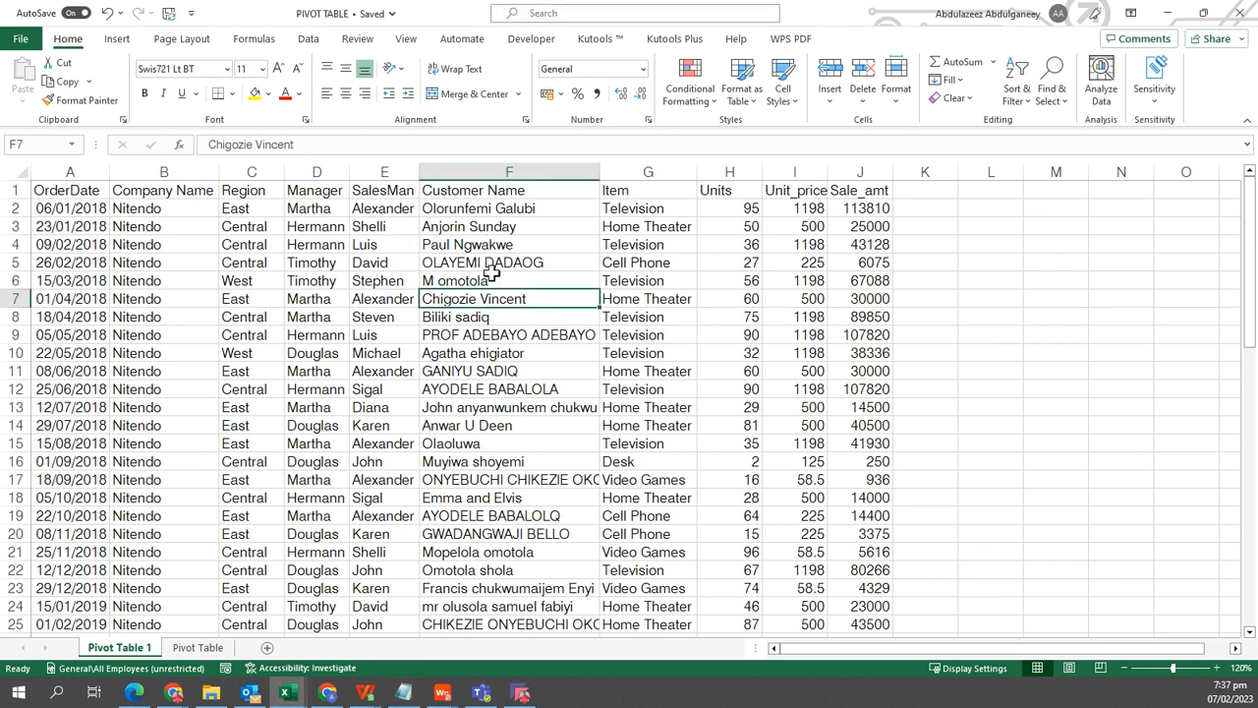
- Turn on filtering for the sales data and show only the Central region
{"action": "left_click", "coordinate": [500, 191]}
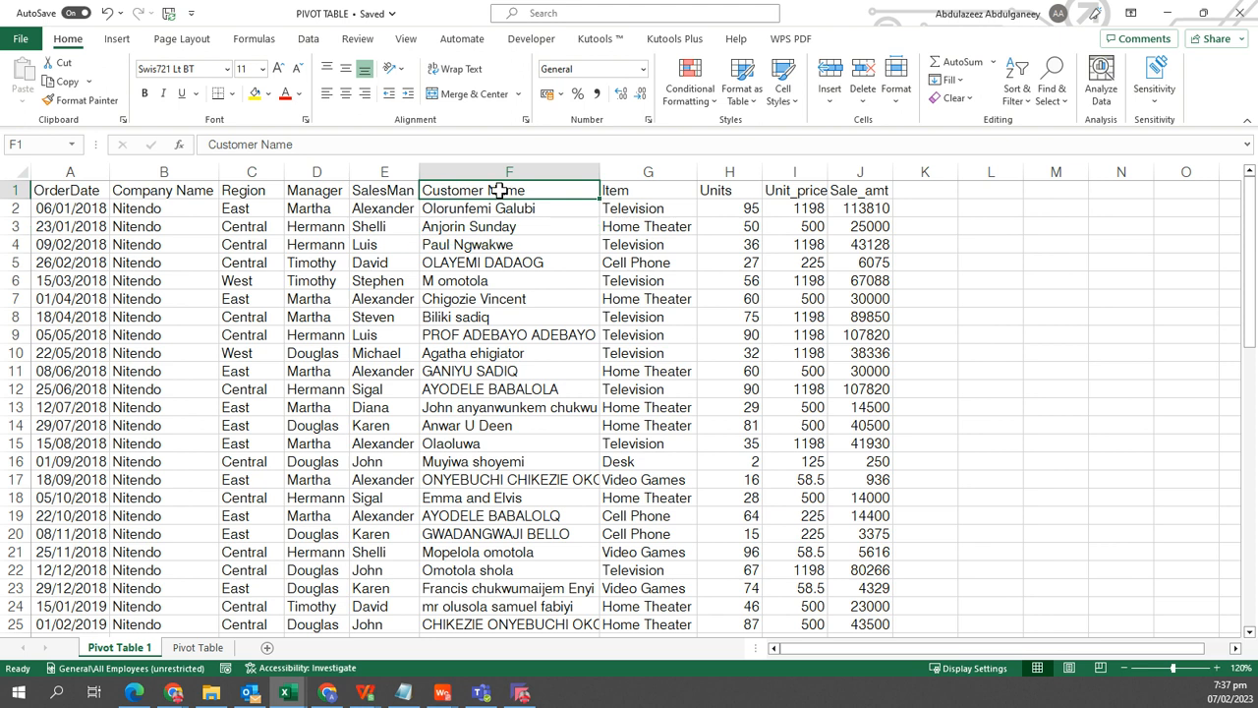
{"action": "key", "text": "ctrl+shift+l"}
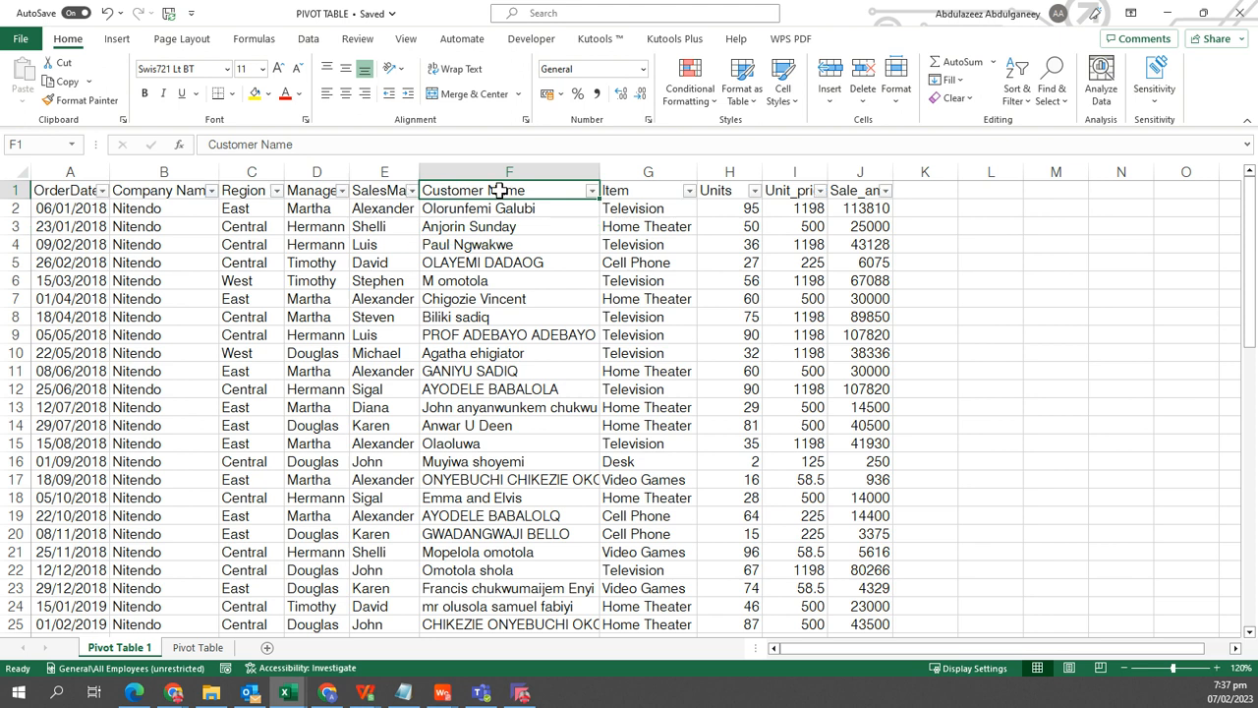
{"action": "left_click", "coordinate": [277, 190]}
{"action": "left_click", "coordinate": [334, 377]}
{"action": "left_click", "coordinate": [334, 391]}
{"action": "left_click", "coordinate": [380, 526]}
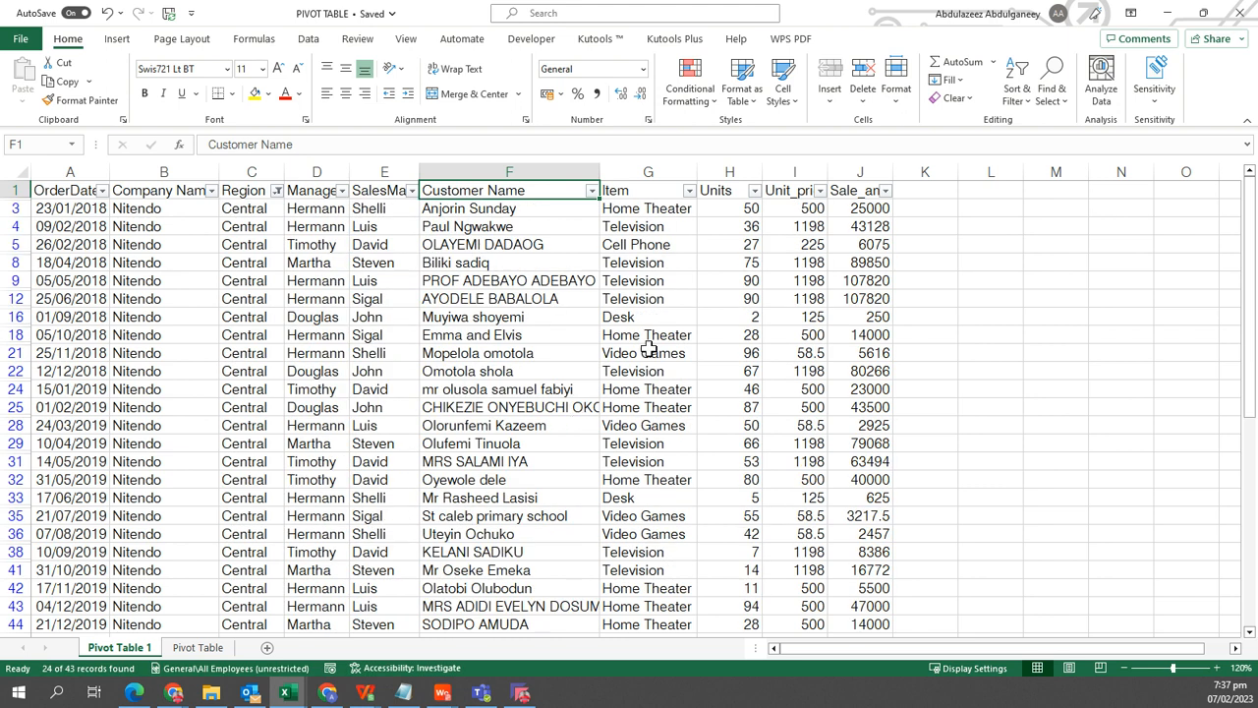
- Select the filtered Sale_amt values to check their total, and remove the filters from the data
{"action": "left_click", "coordinate": [850, 208]}
{"action": "key", "text": "ctrl+shift+Down"}
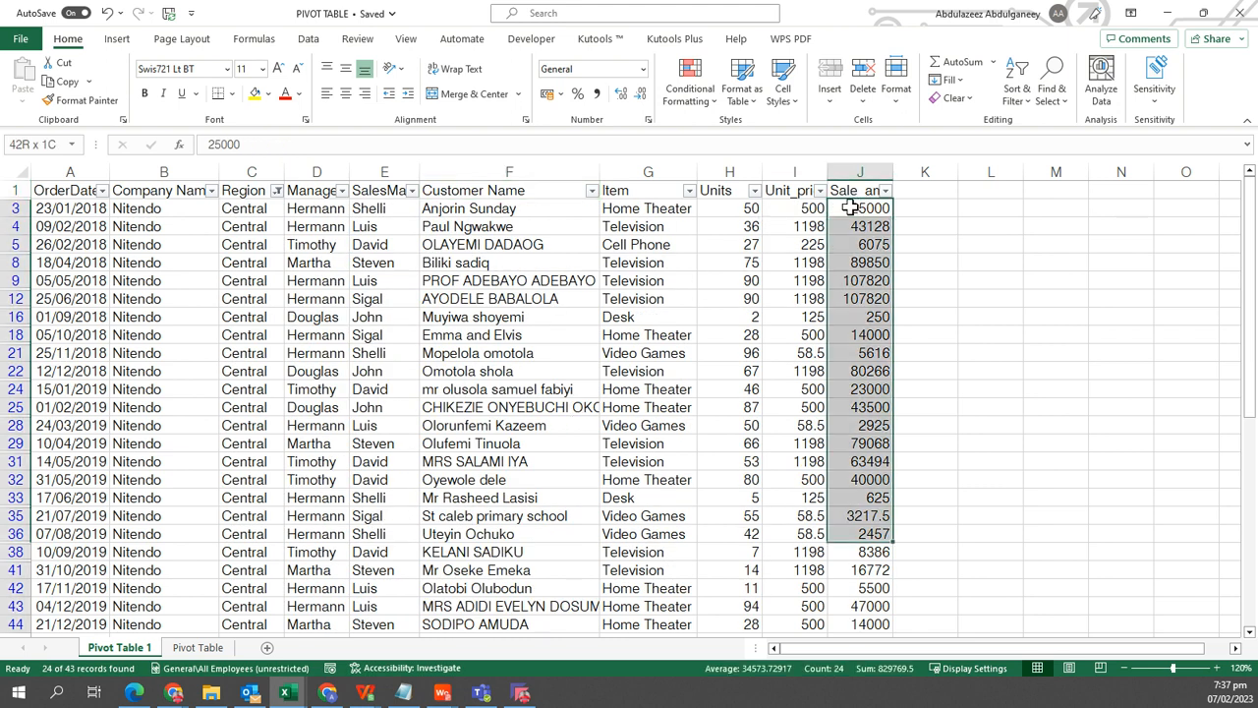
{"action": "key", "text": "ctrl+Up"}
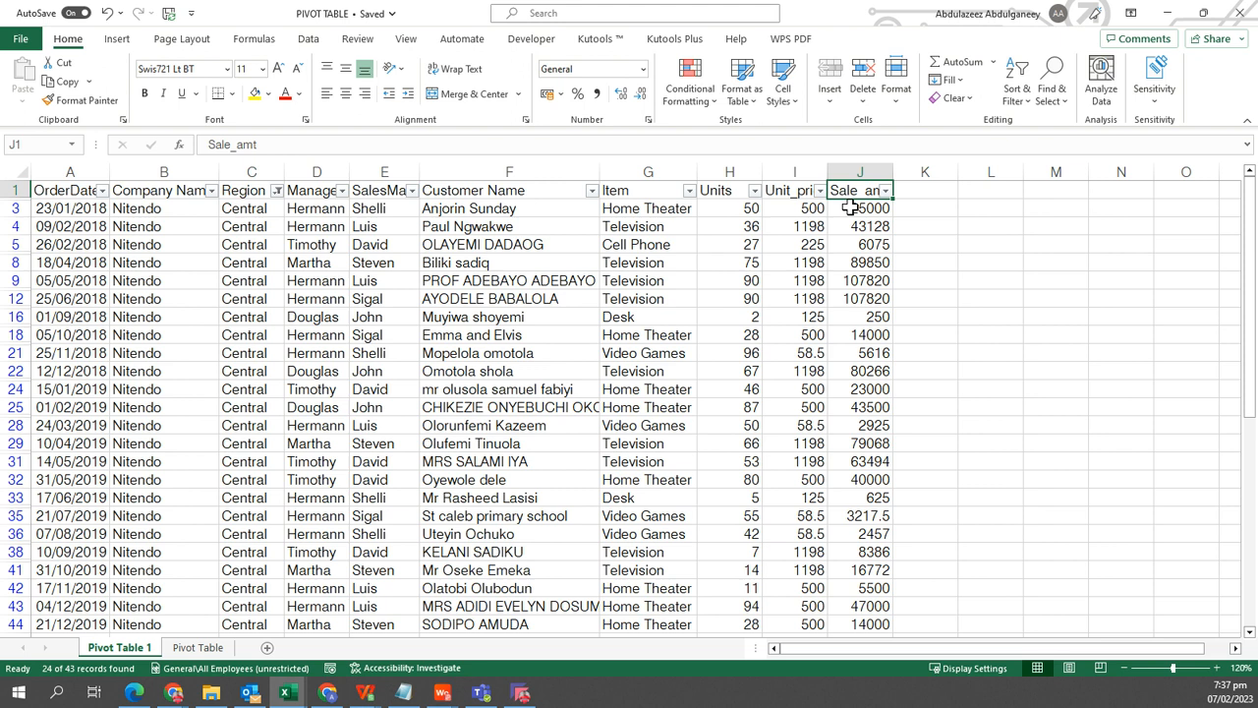
{"action": "key", "text": "ctrl+shift+l"}
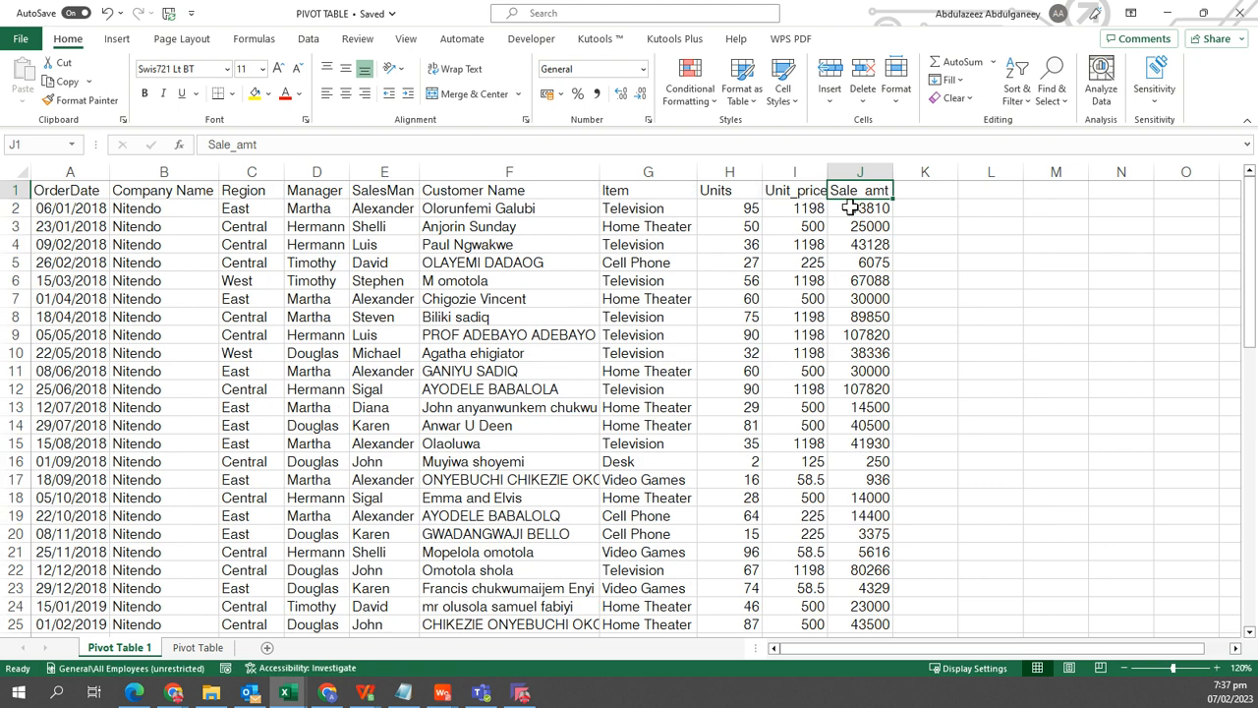
{"action": "key", "text": "Left"}
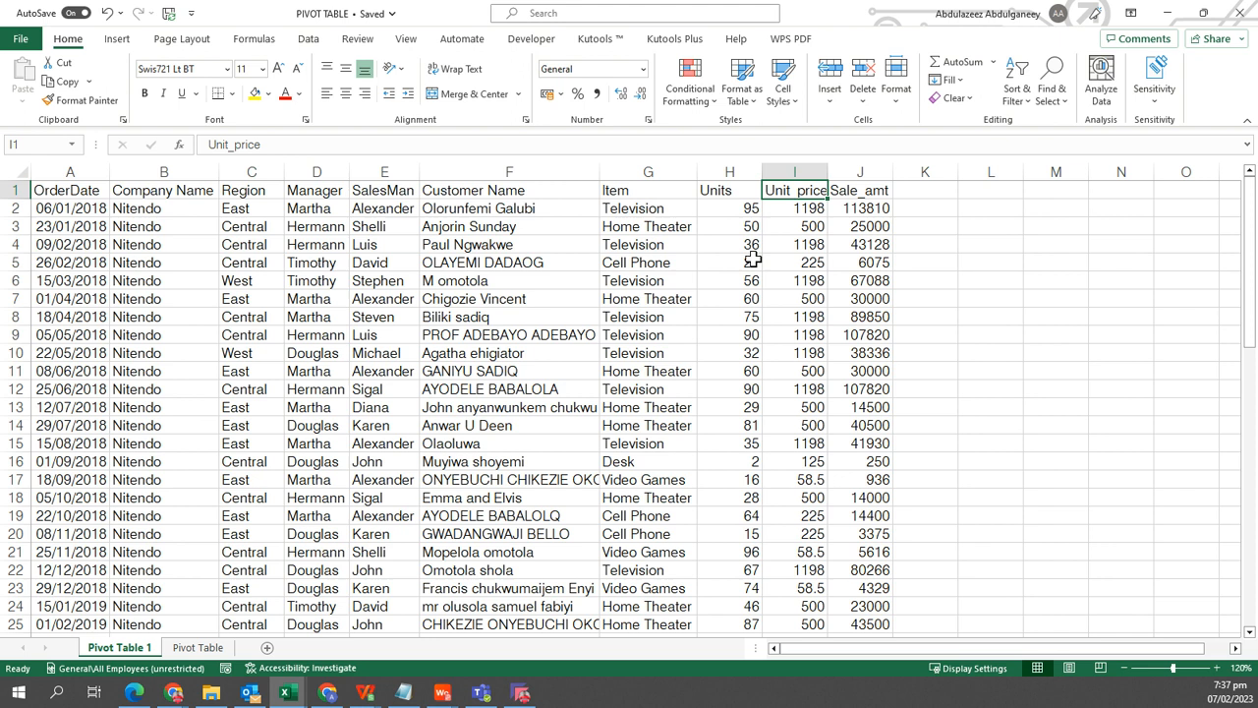
{"action": "left_click", "coordinate": [612, 190]}
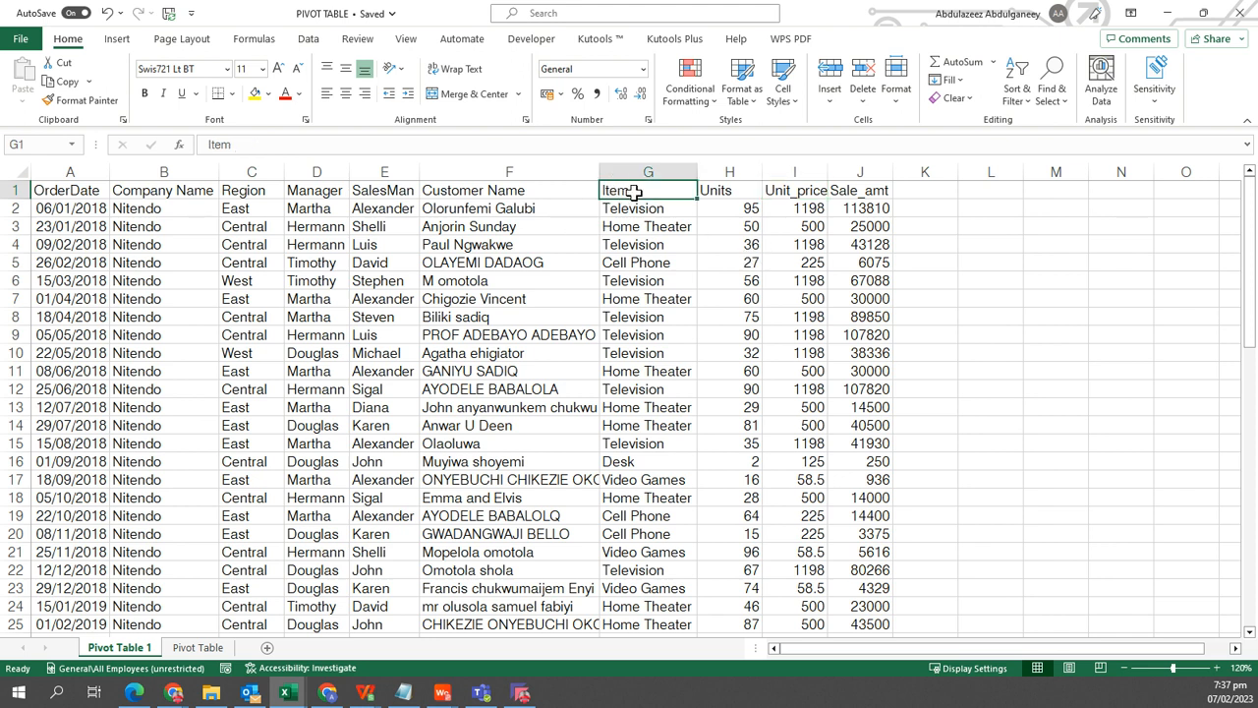
{"action": "left_click", "coordinate": [117, 38]}
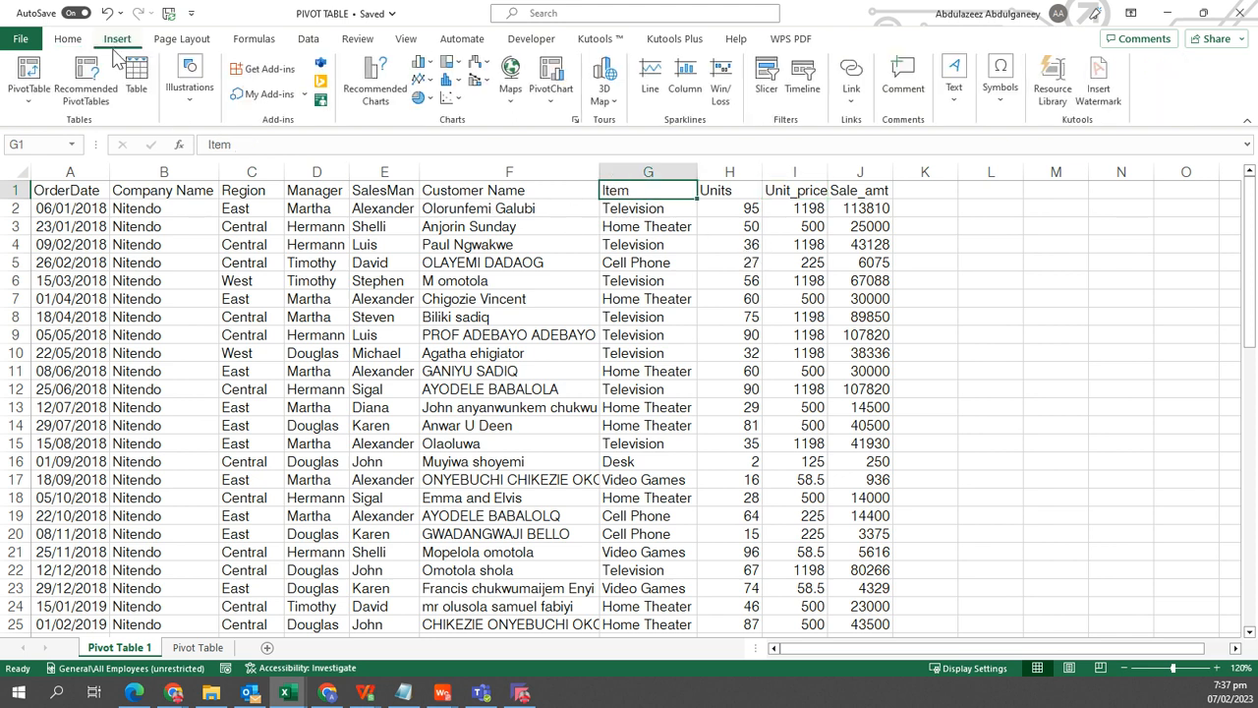
{"action": "left_click", "coordinate": [33, 100]}
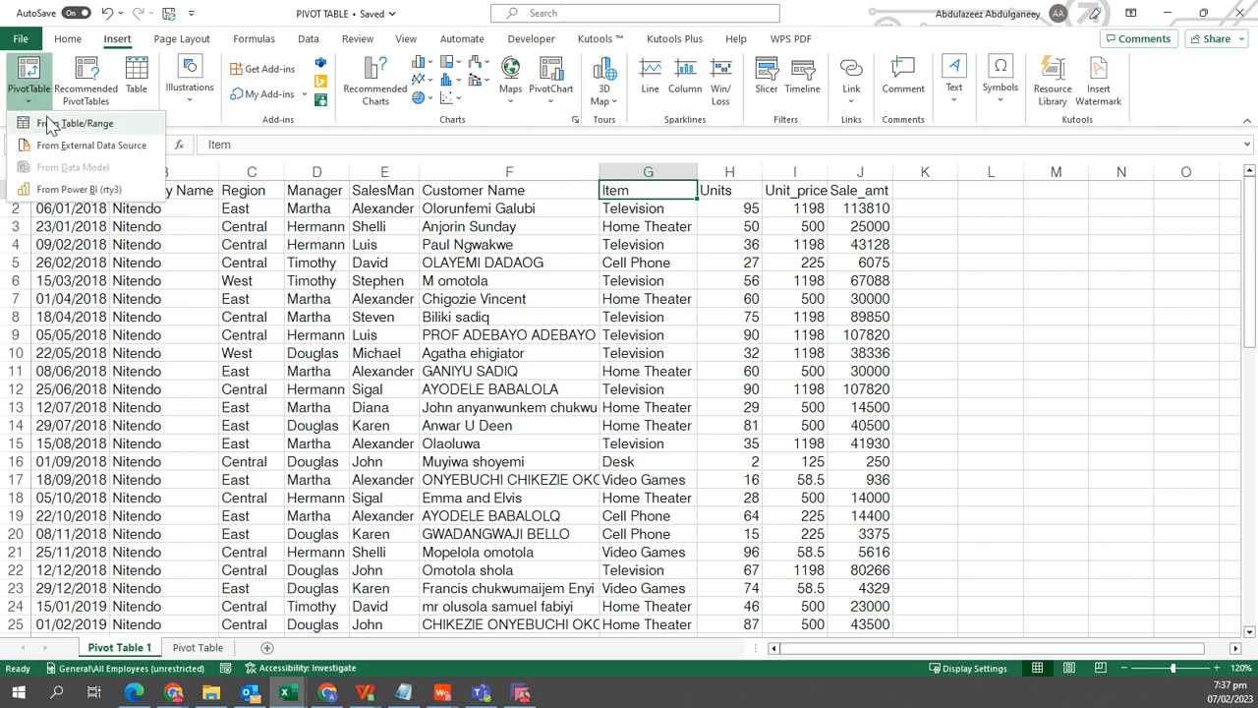
{"action": "left_click", "coordinate": [59, 125]}
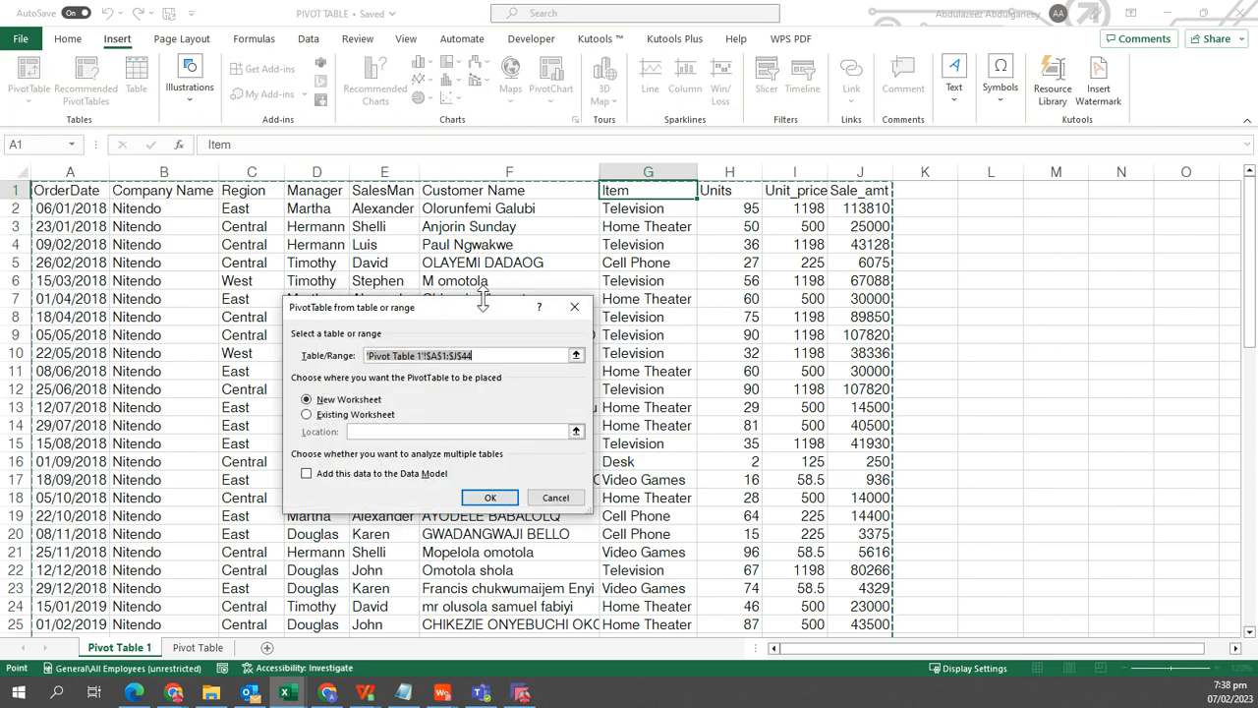
{"action": "scroll", "coordinate": [659, 330], "scroll_direction": "down", "scroll_amount": 6}
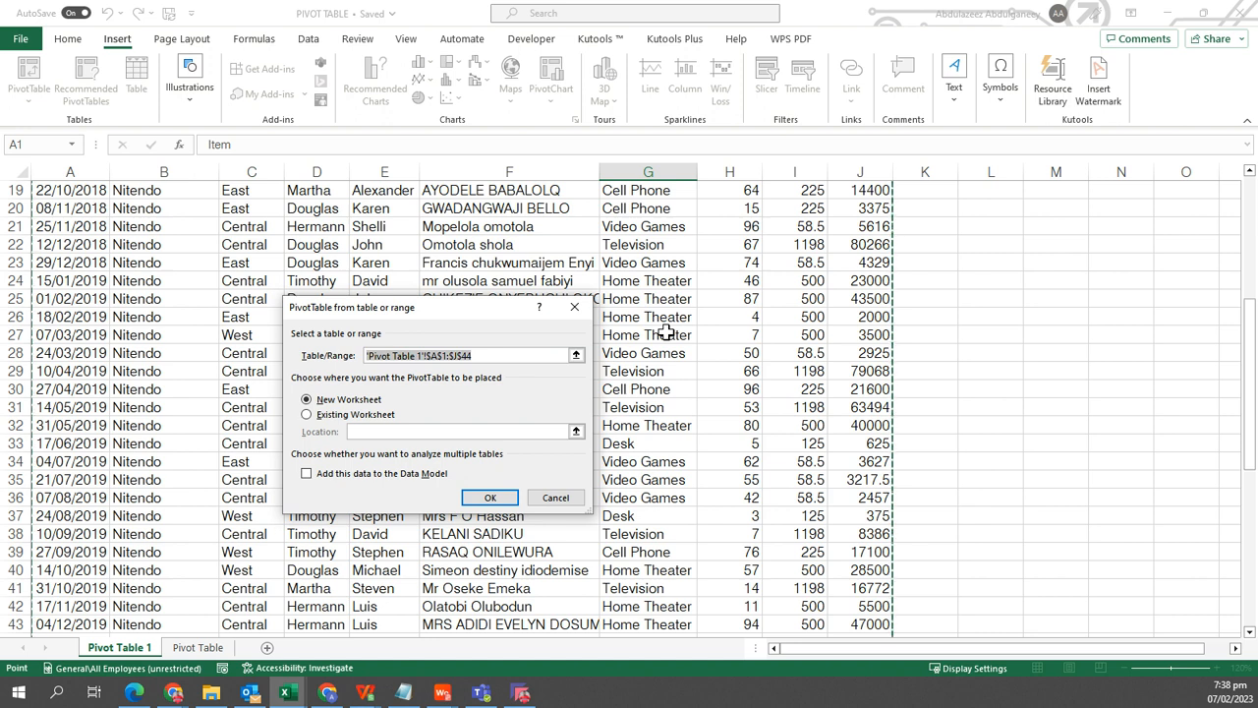
{"action": "scroll", "coordinate": [674, 315], "scroll_direction": "down", "scroll_amount": 4}
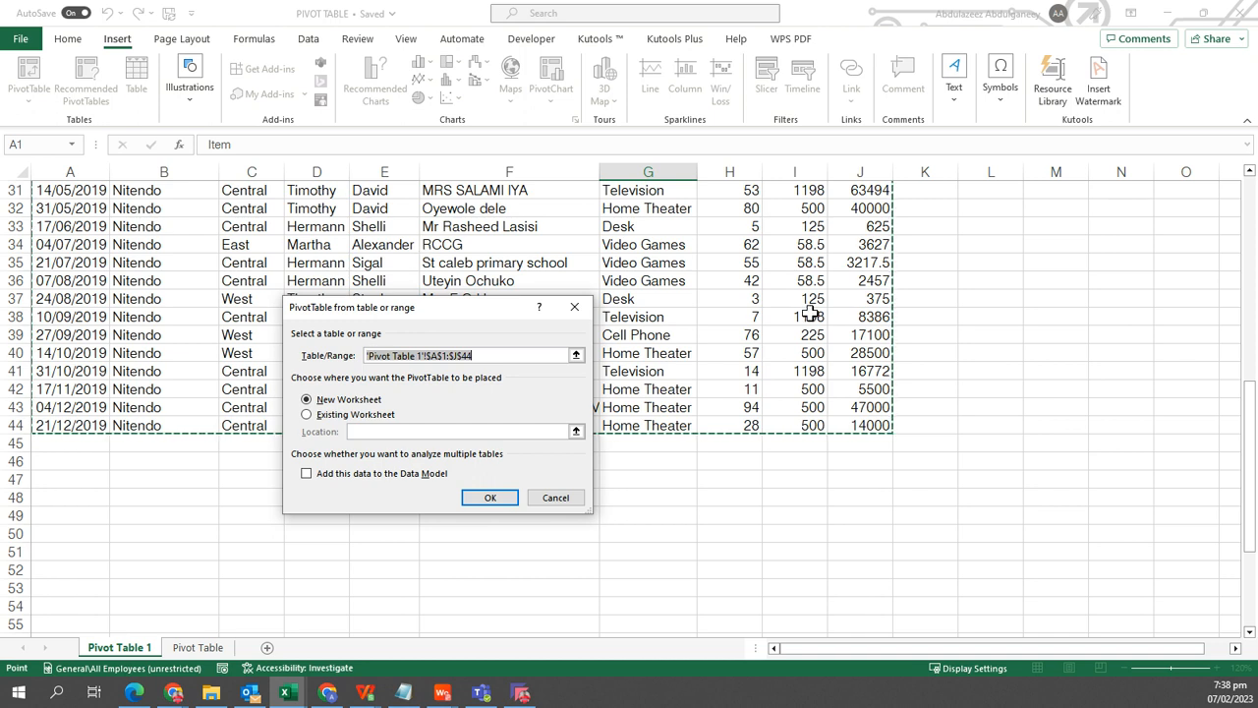
{"action": "scroll", "coordinate": [812, 312], "scroll_direction": "up", "scroll_amount": 10}
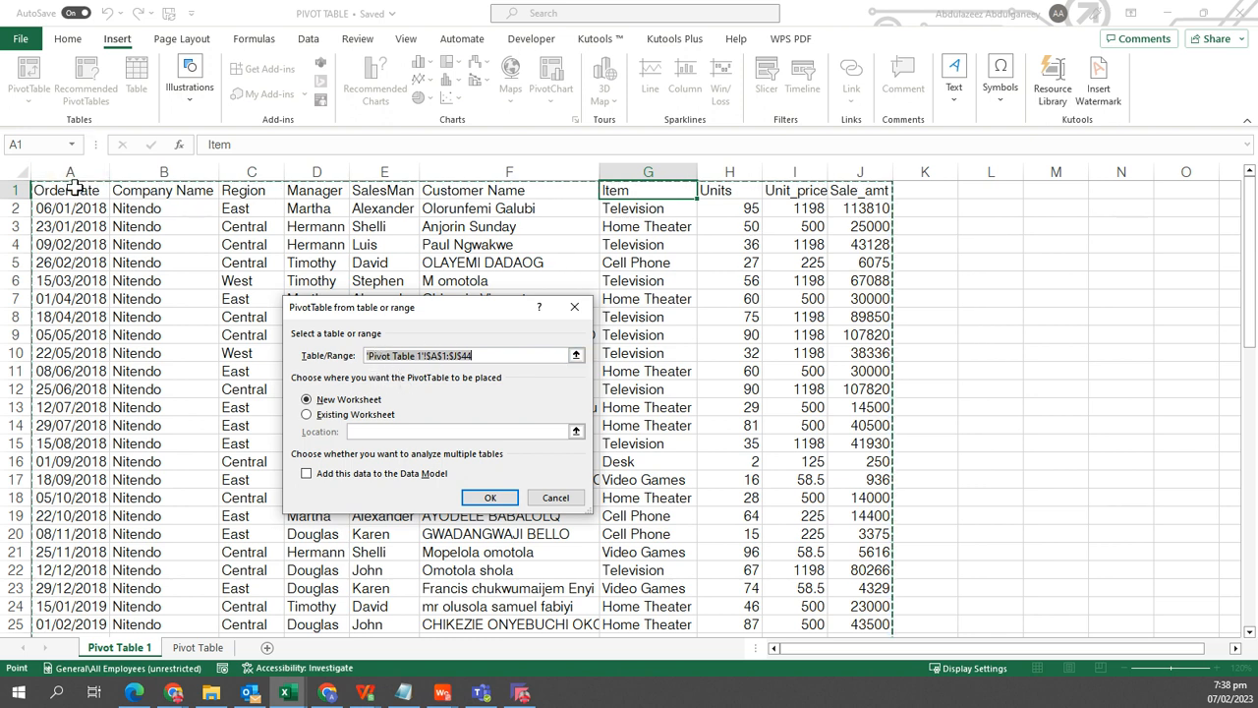
{"action": "scroll", "coordinate": [879, 190], "scroll_direction": "down", "scroll_amount": 12}
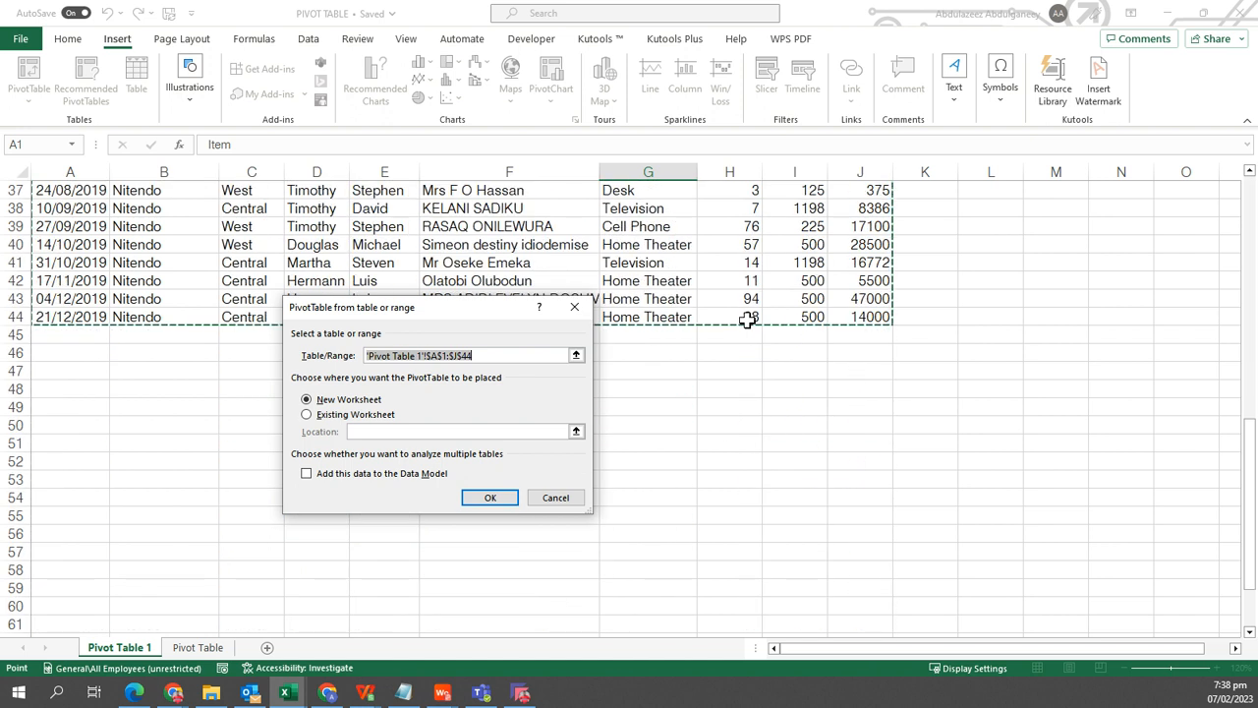
{"action": "scroll", "coordinate": [625, 282], "scroll_direction": "up", "scroll_amount": 1}
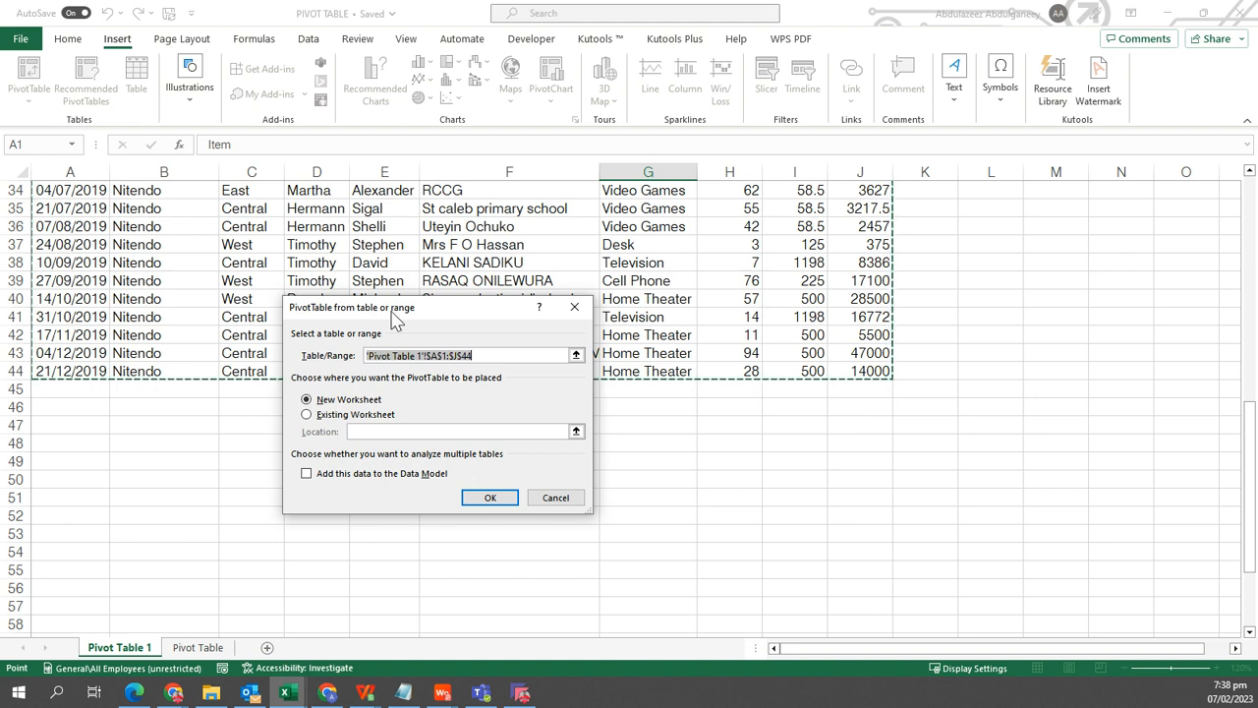
{"action": "left_click", "coordinate": [575, 307]}
{"action": "scroll", "coordinate": [472, 318], "scroll_direction": "up", "scroll_amount": 11}
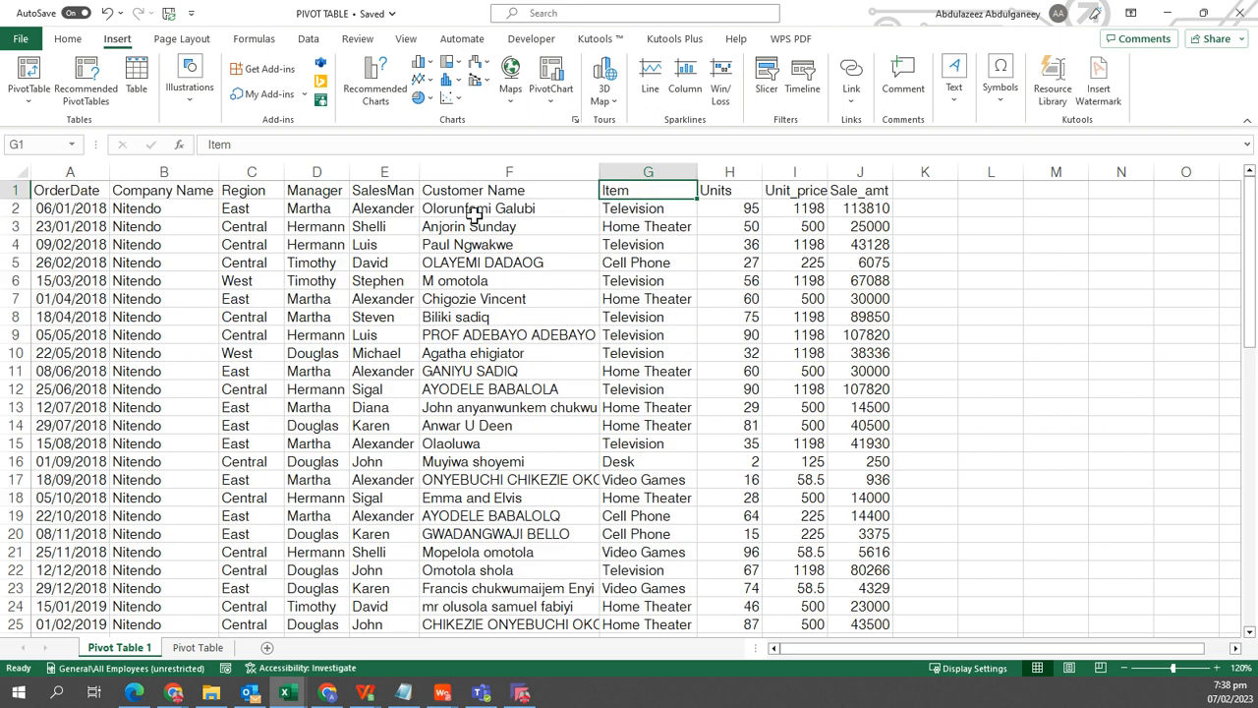
- Convert the sales data range A1:J44 into a table that has headers
{"action": "left_click", "coordinate": [474, 210]}
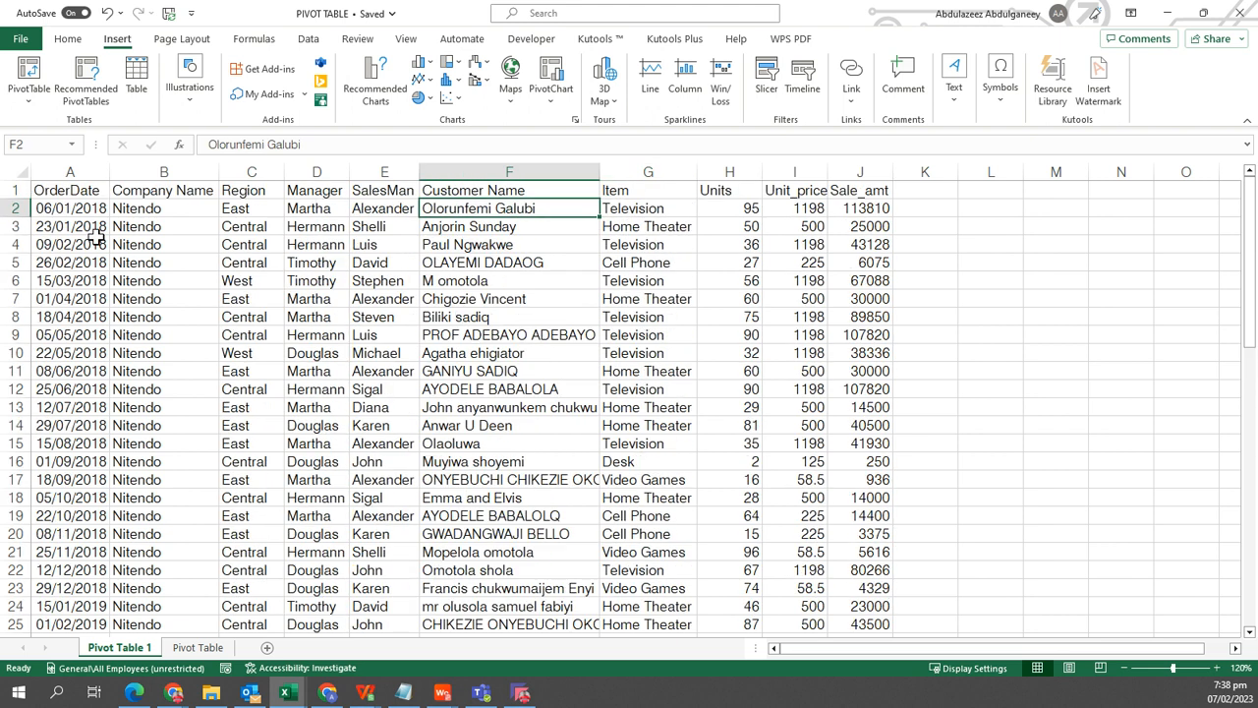
{"action": "left_click", "coordinate": [84, 192]}
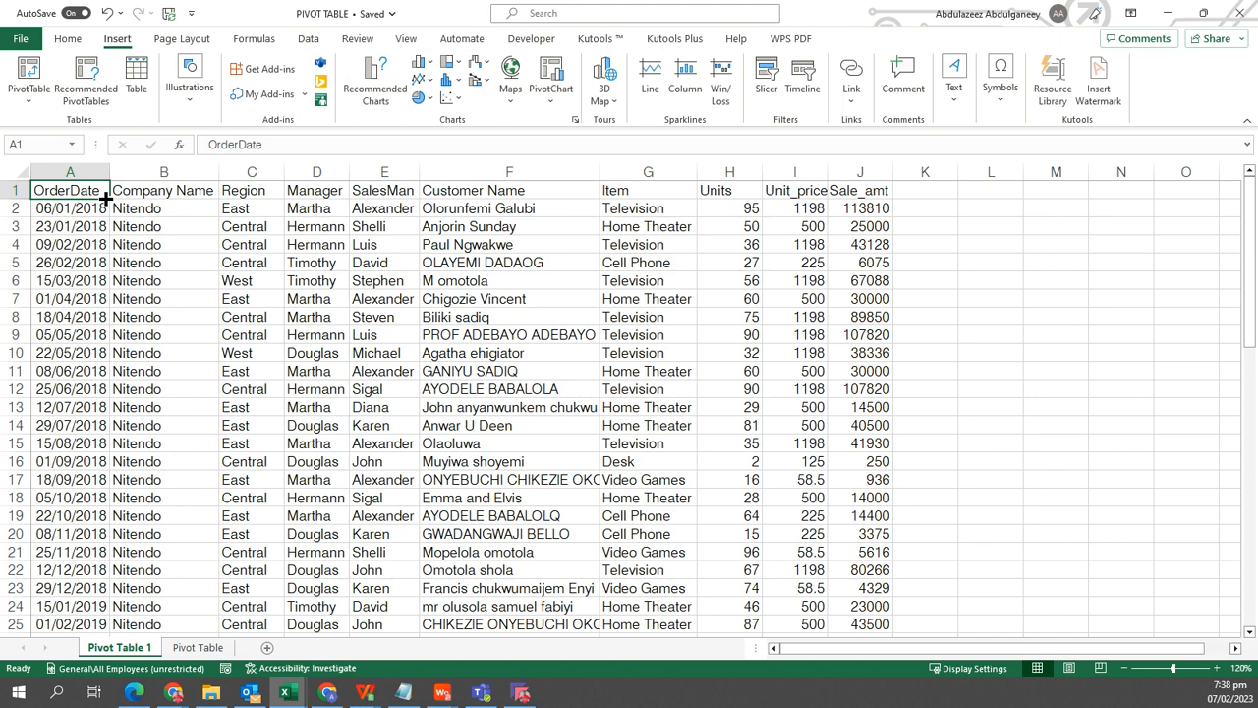
{"action": "left_click", "coordinate": [75, 41]}
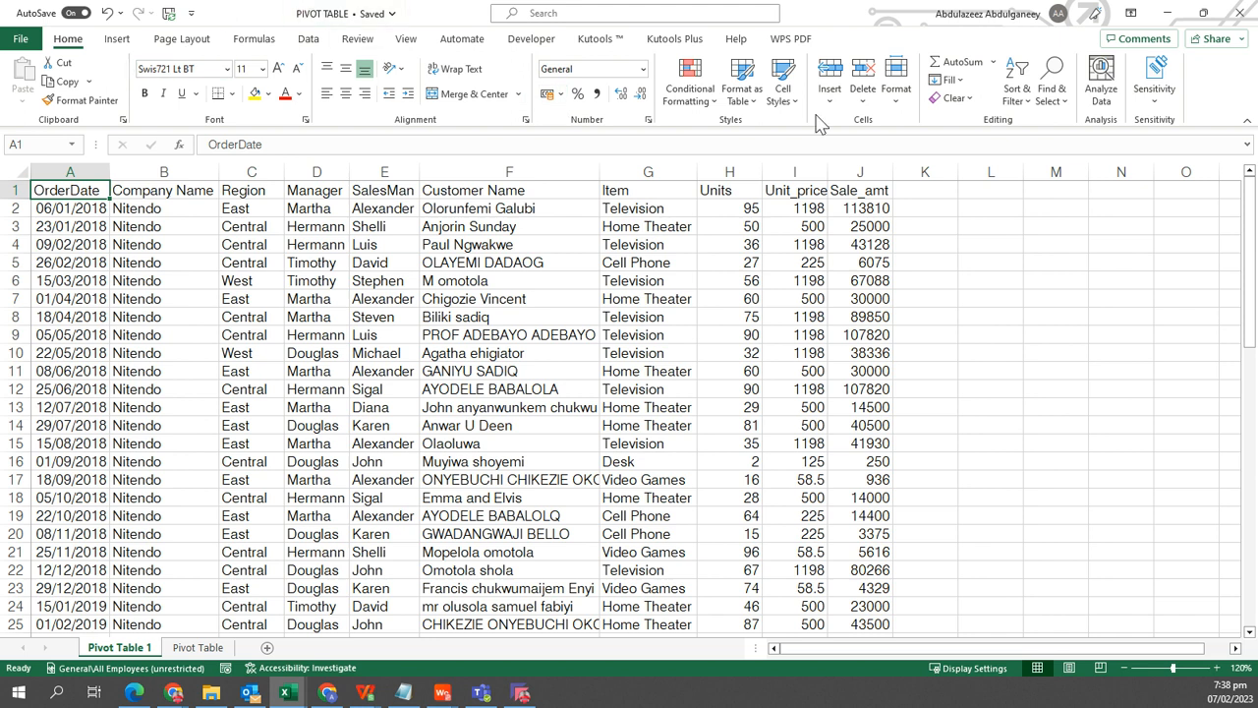
{"action": "left_click", "coordinate": [753, 101]}
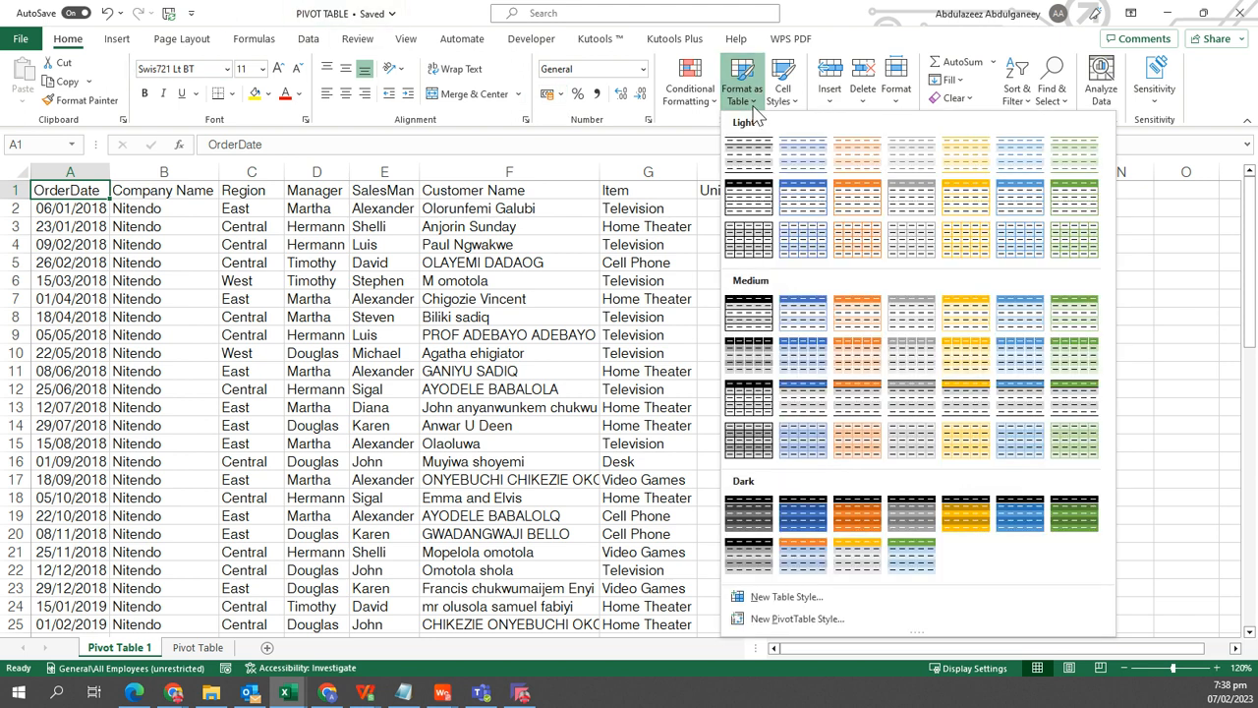
{"action": "left_click", "coordinate": [519, 189]}
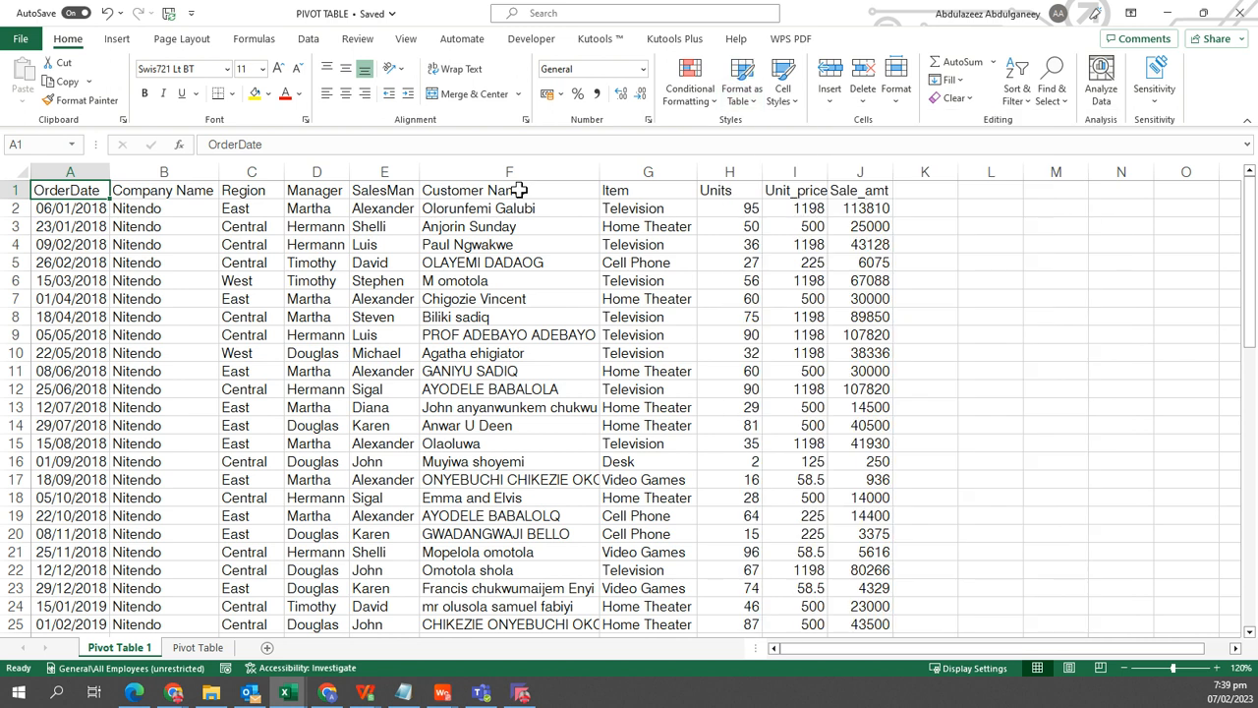
{"action": "key", "text": "ctrl+t"}
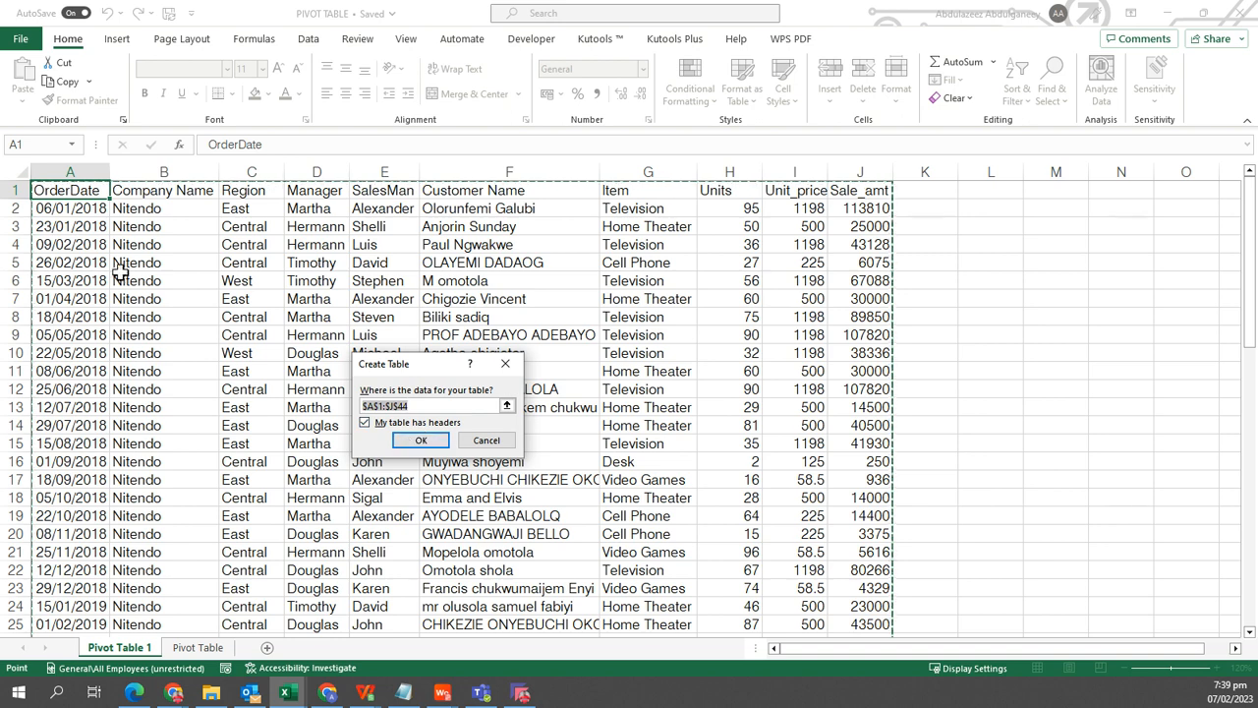
{"action": "left_click", "coordinate": [421, 441]}
- Apply the White, Table Style Light 8 style to the whole sales table and review its rows
{"action": "key", "text": "ctrl+a"}
{"action": "scroll", "coordinate": [607, 380], "scroll_direction": "down", "scroll_amount": 6}
{"action": "scroll", "coordinate": [606, 381], "scroll_direction": "up", "scroll_amount": 6}
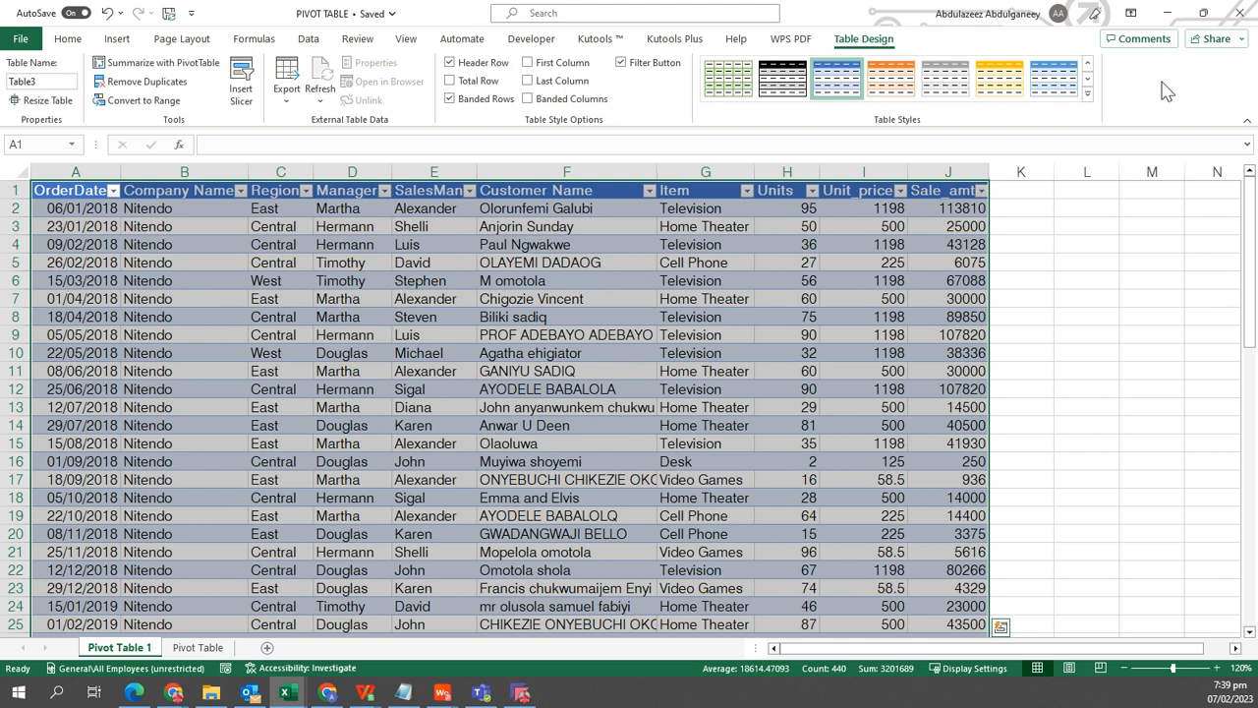
{"action": "left_click", "coordinate": [1088, 94]}
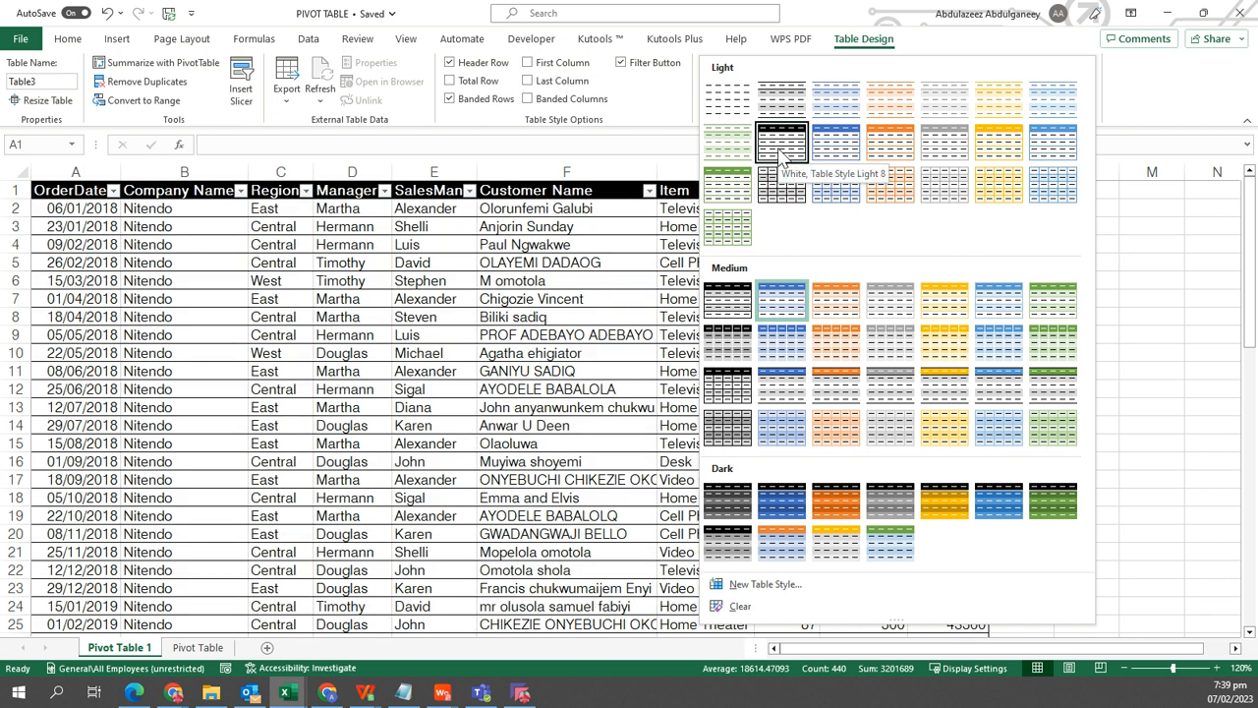
{"action": "left_click", "coordinate": [782, 157]}
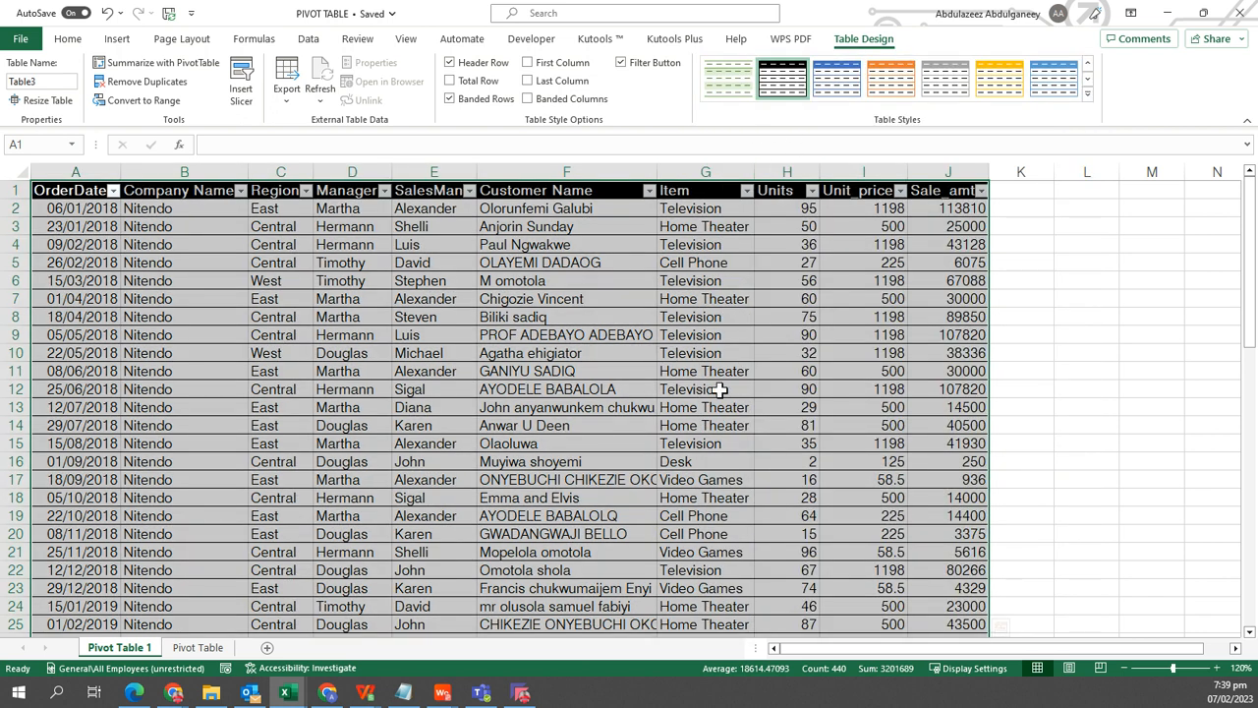
{"action": "scroll", "coordinate": [671, 364], "scroll_direction": "down", "scroll_amount": 6}
{"action": "scroll", "coordinate": [698, 364], "scroll_direction": "up", "scroll_amount": 6}
{"action": "scroll", "coordinate": [876, 314], "scroll_direction": "down", "scroll_amount": 10}
{"action": "scroll", "coordinate": [562, 328], "scroll_direction": "up", "scroll_amount": 10}
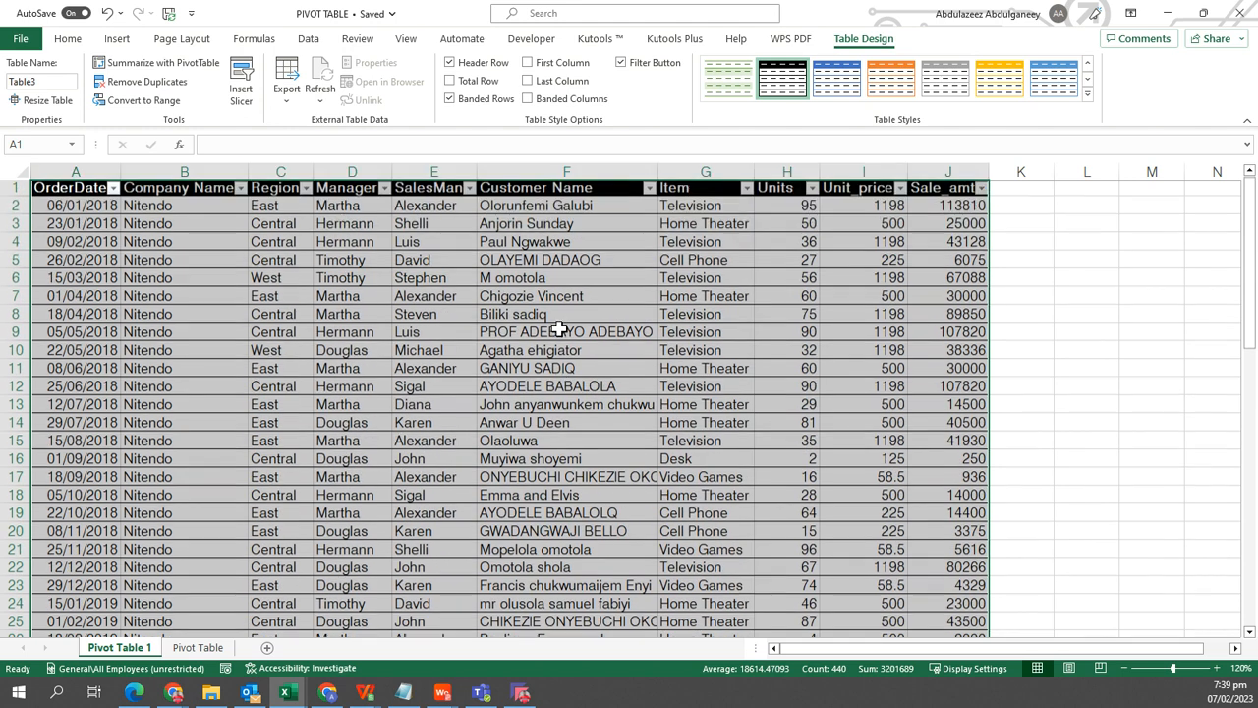
- Rename the table as Sales_Data
{"action": "left_click", "coordinate": [444, 283]}
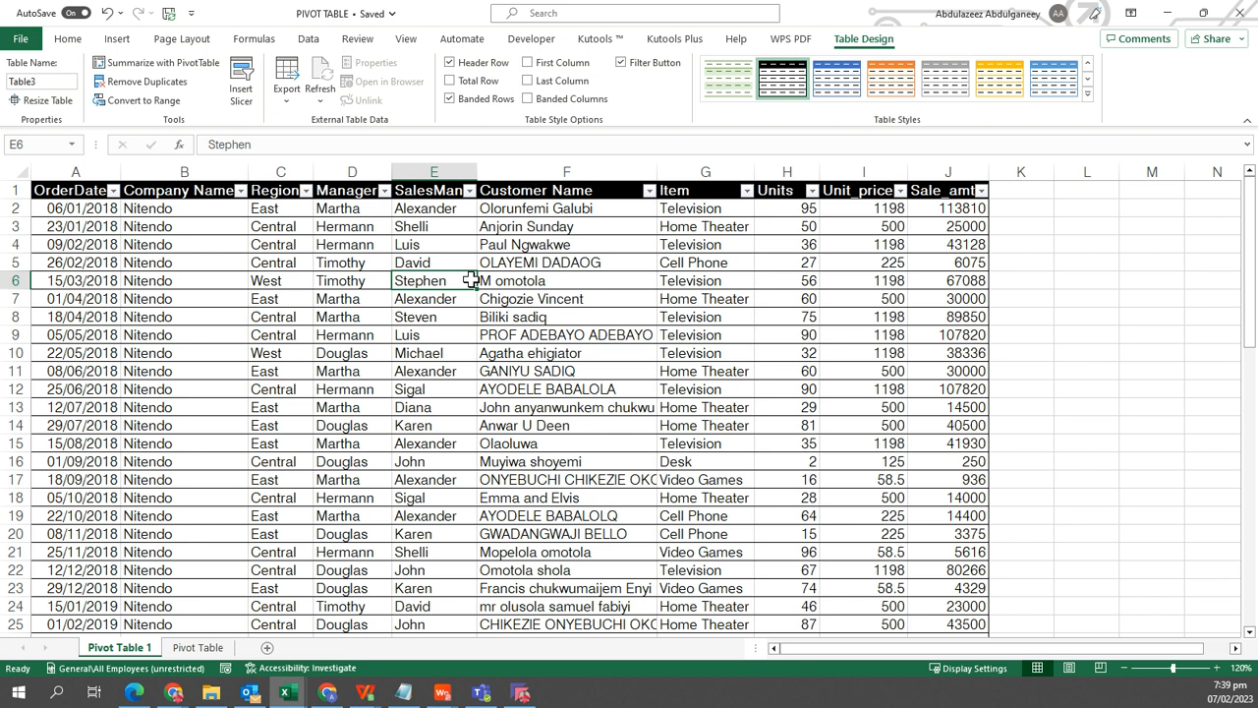
{"action": "left_click", "coordinate": [53, 83]}
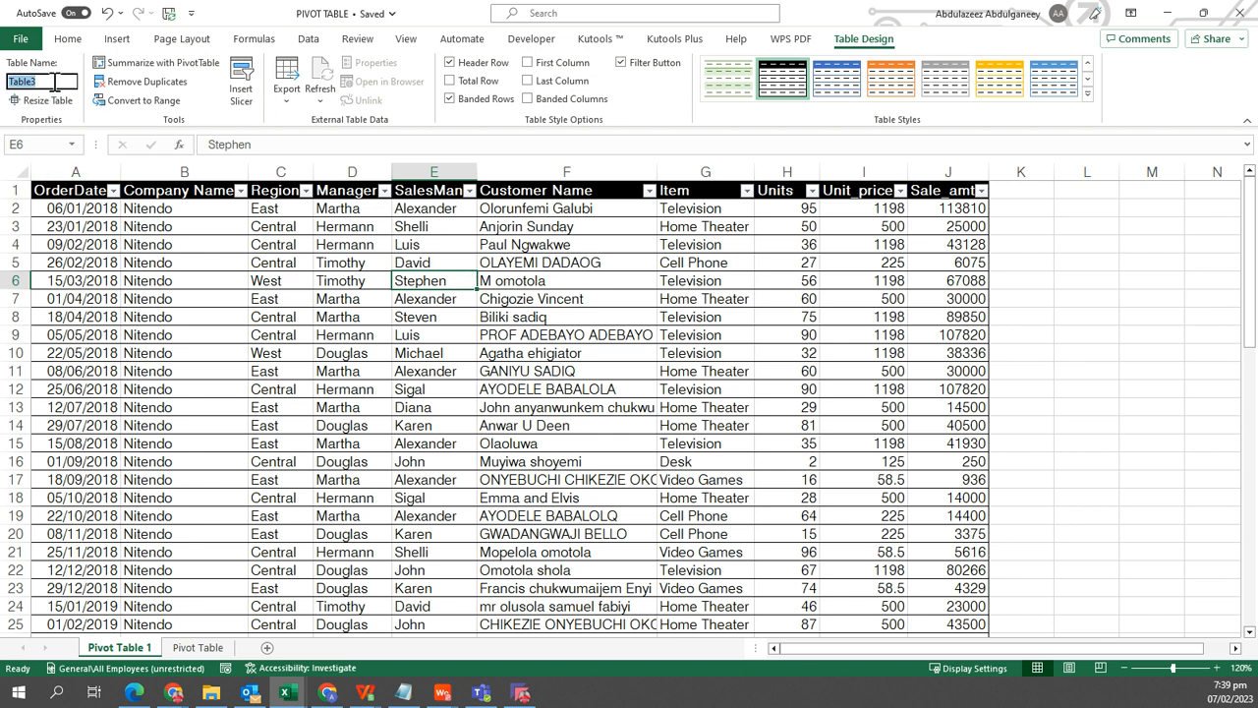
{"action": "type", "text": "S"}
{"action": "type", "text": "ales_Data"}
{"action": "key", "text": "Return"}
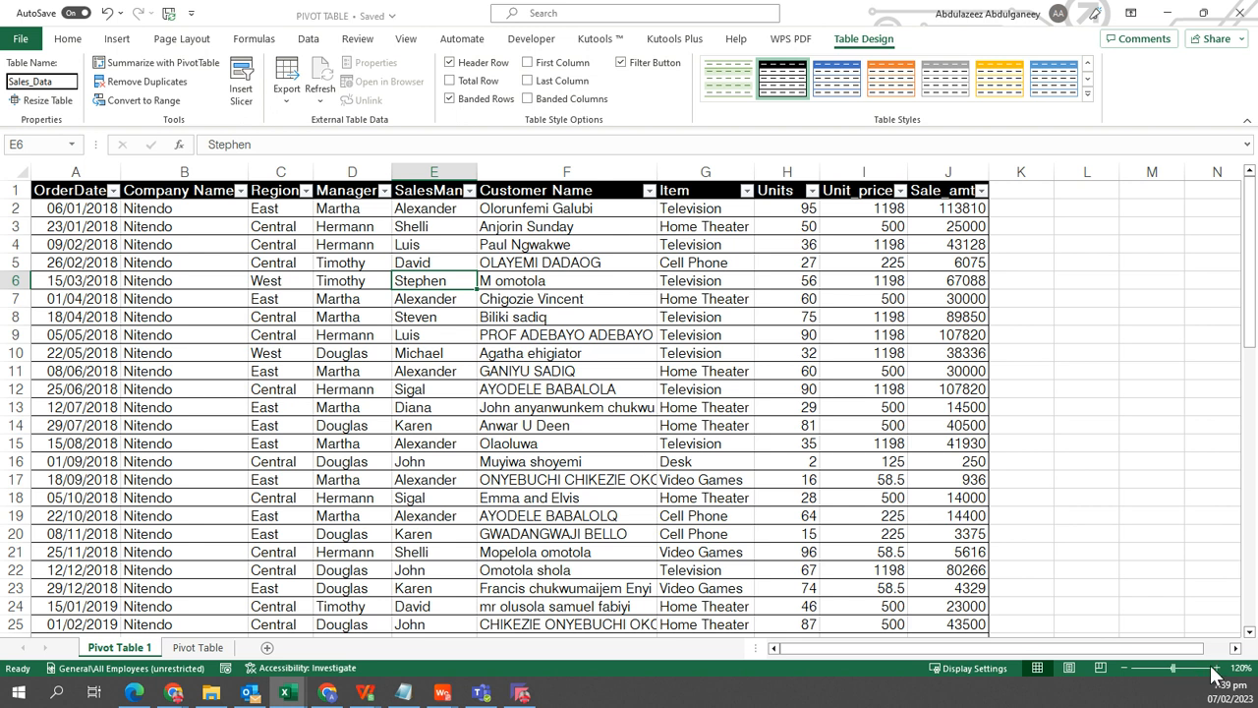
{"action": "left_click", "coordinate": [1217, 668]}
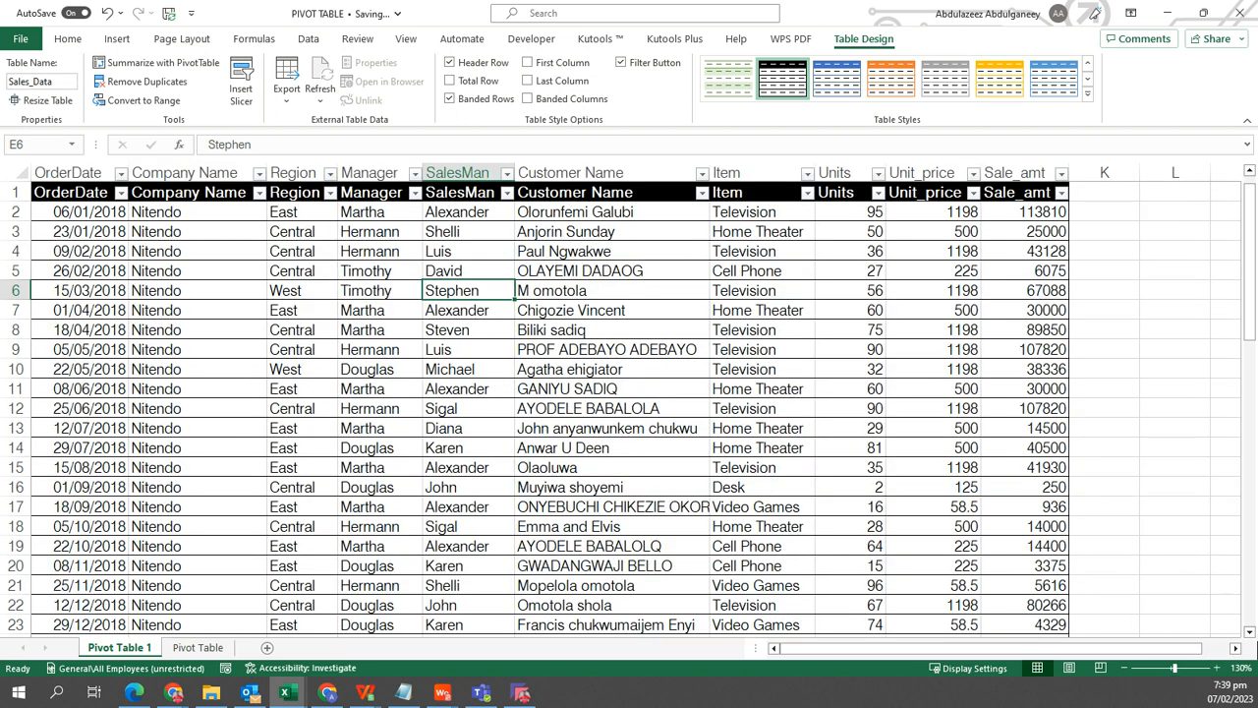
- Insert a PivotTable from the Sales_Data table on a new worksheet
{"action": "left_click", "coordinate": [1217, 667]}
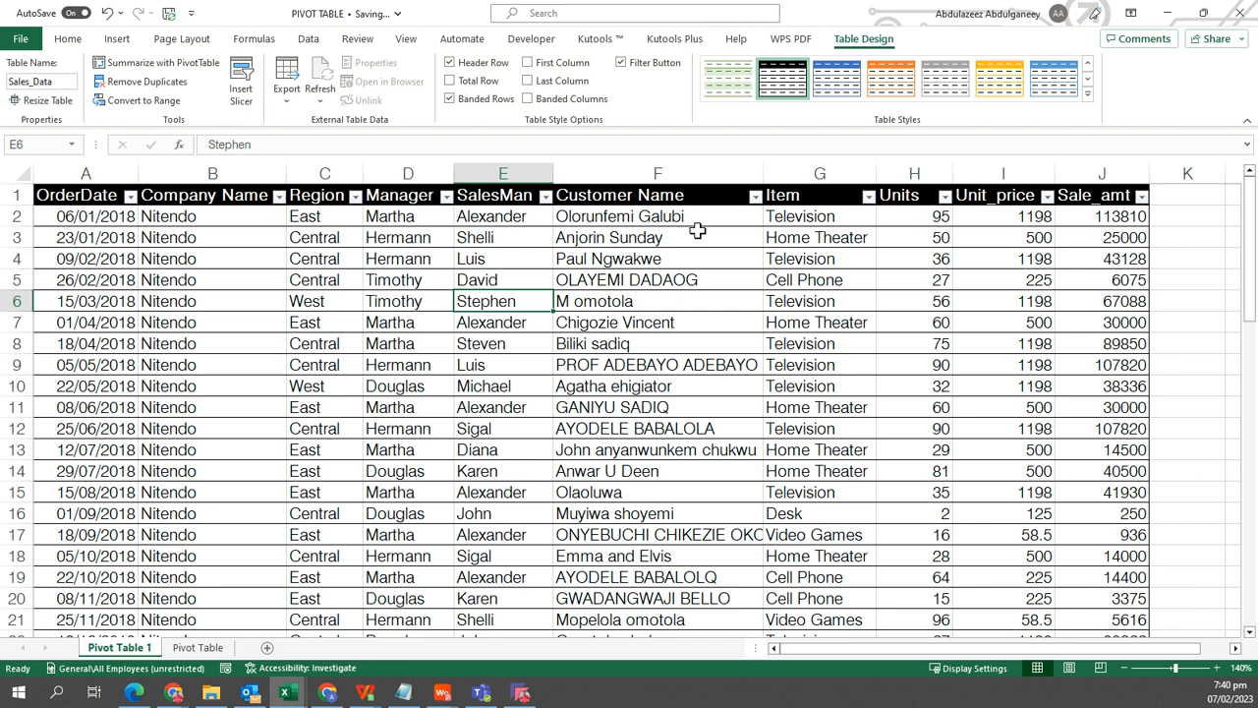
{"action": "left_click", "coordinate": [917, 217]}
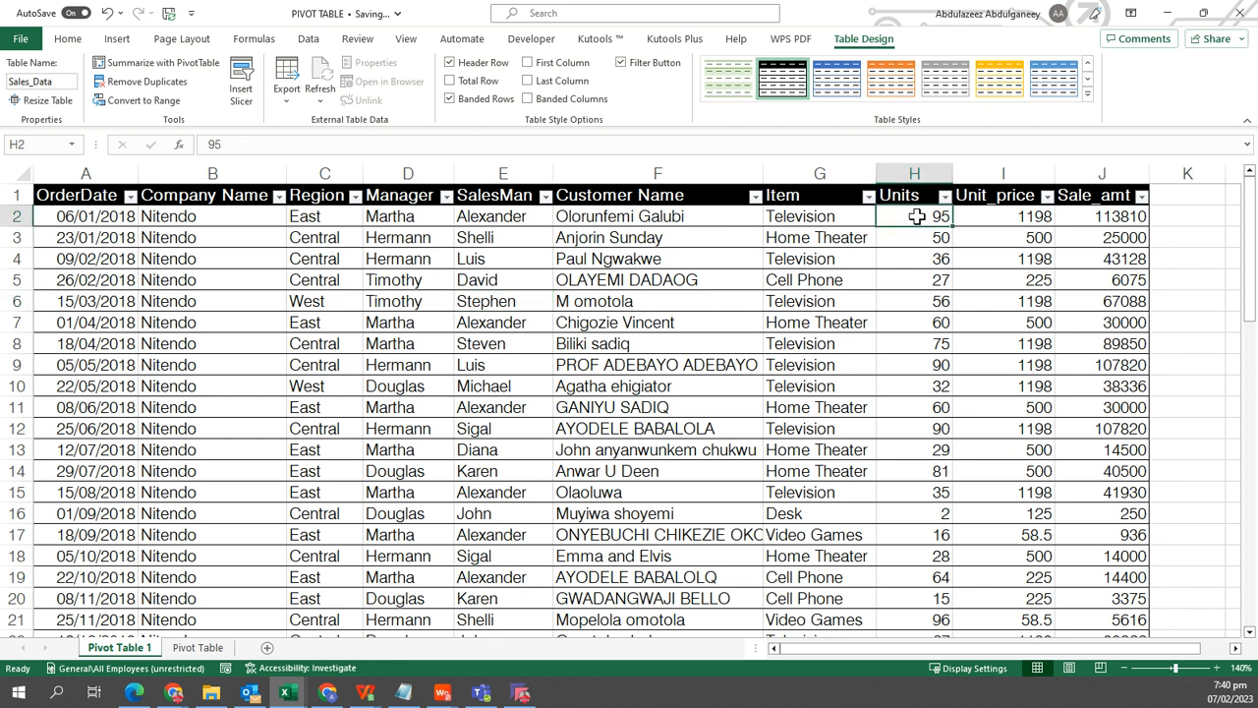
{"action": "left_click", "coordinate": [1123, 221]}
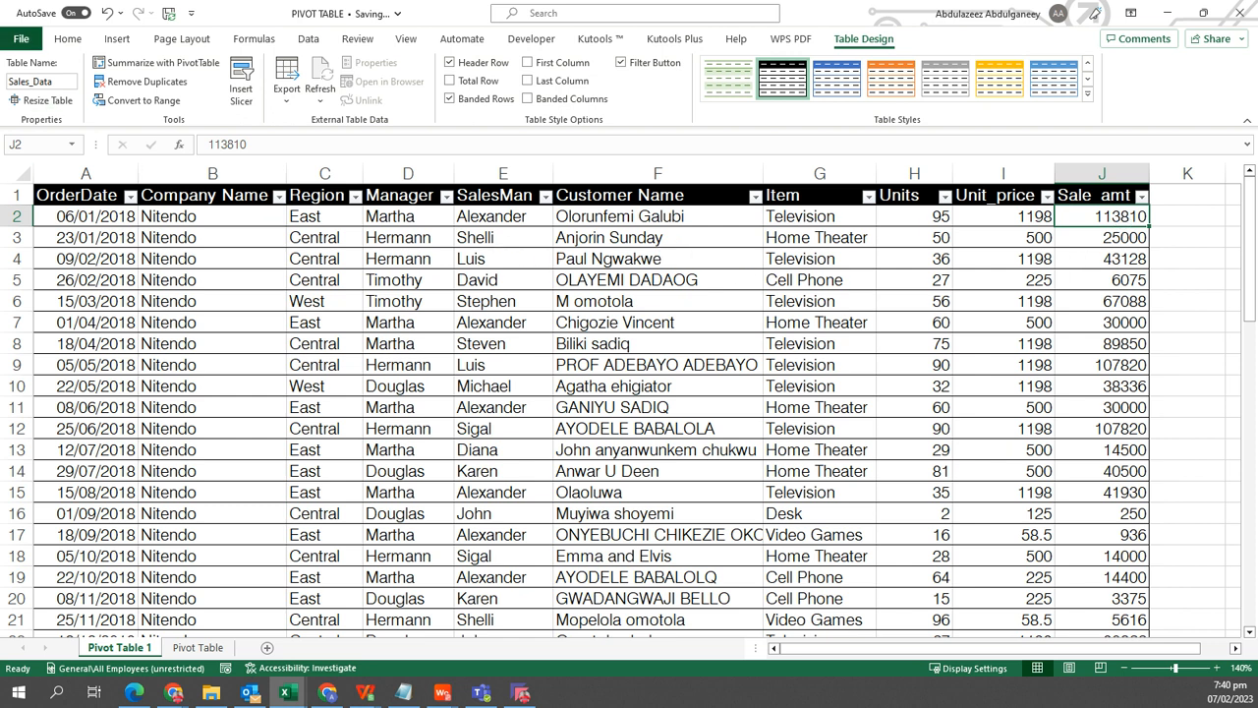
{"action": "left_click", "coordinate": [118, 39]}
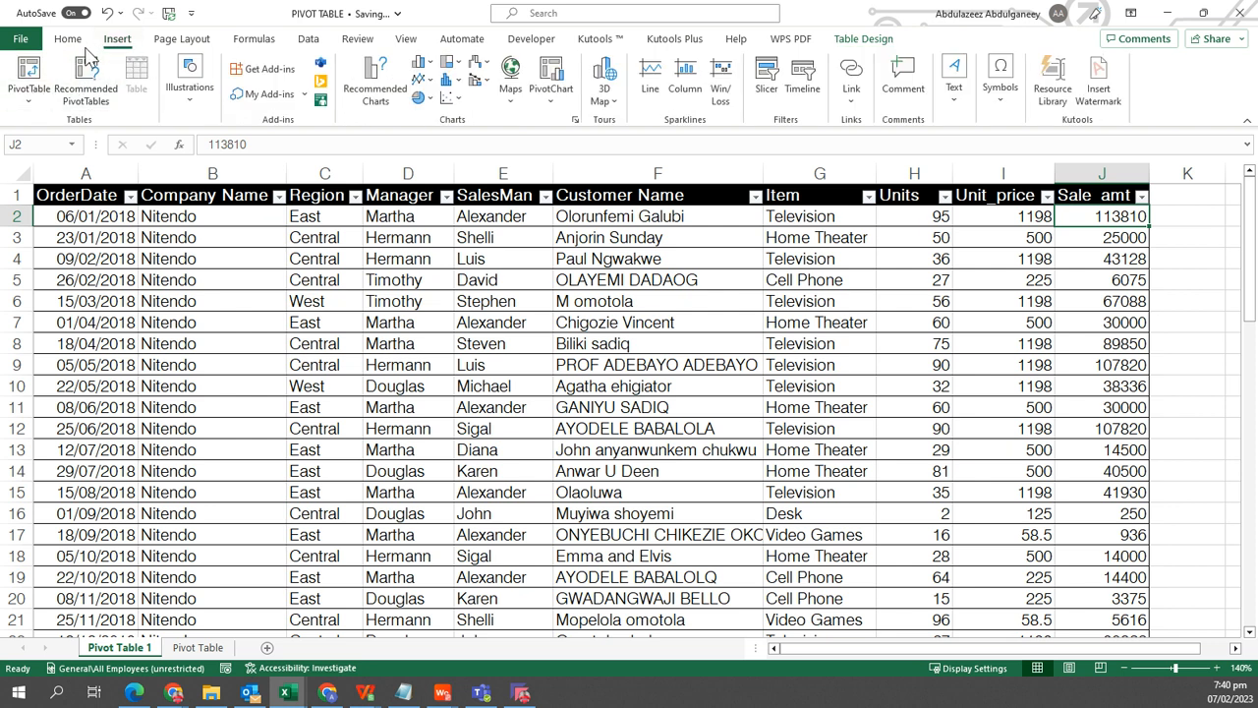
{"action": "left_click", "coordinate": [28, 93]}
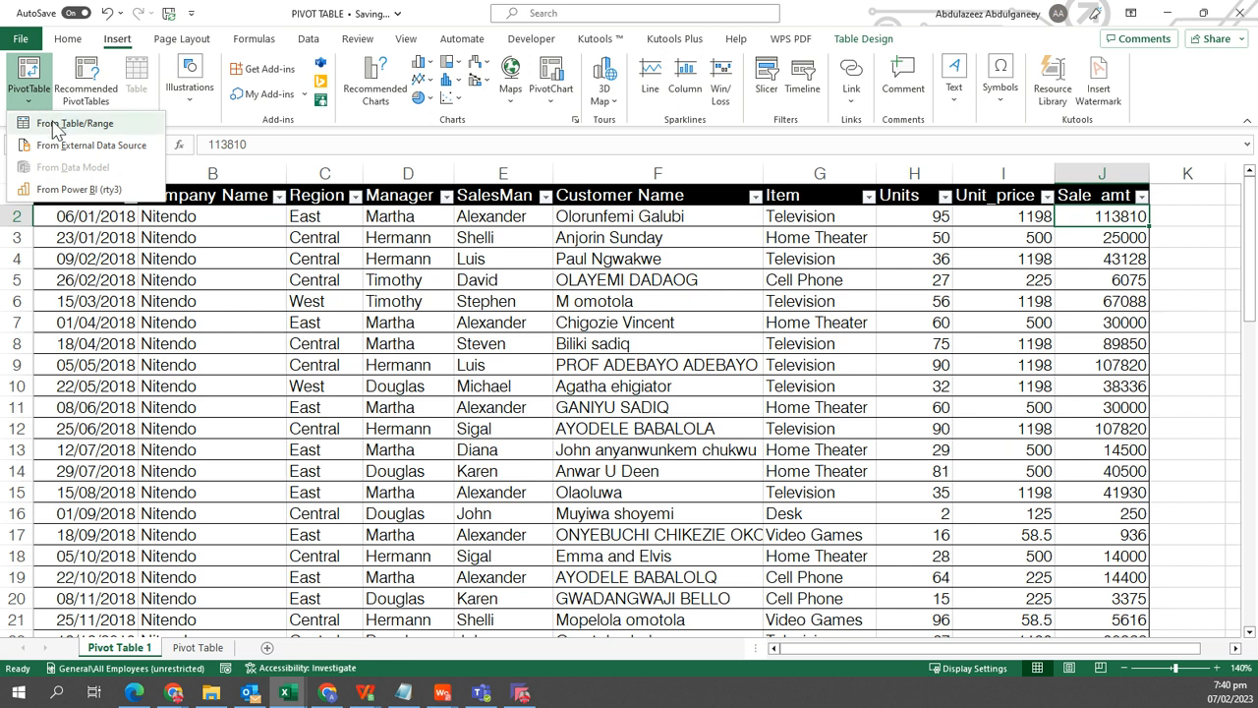
{"action": "left_click", "coordinate": [56, 126]}
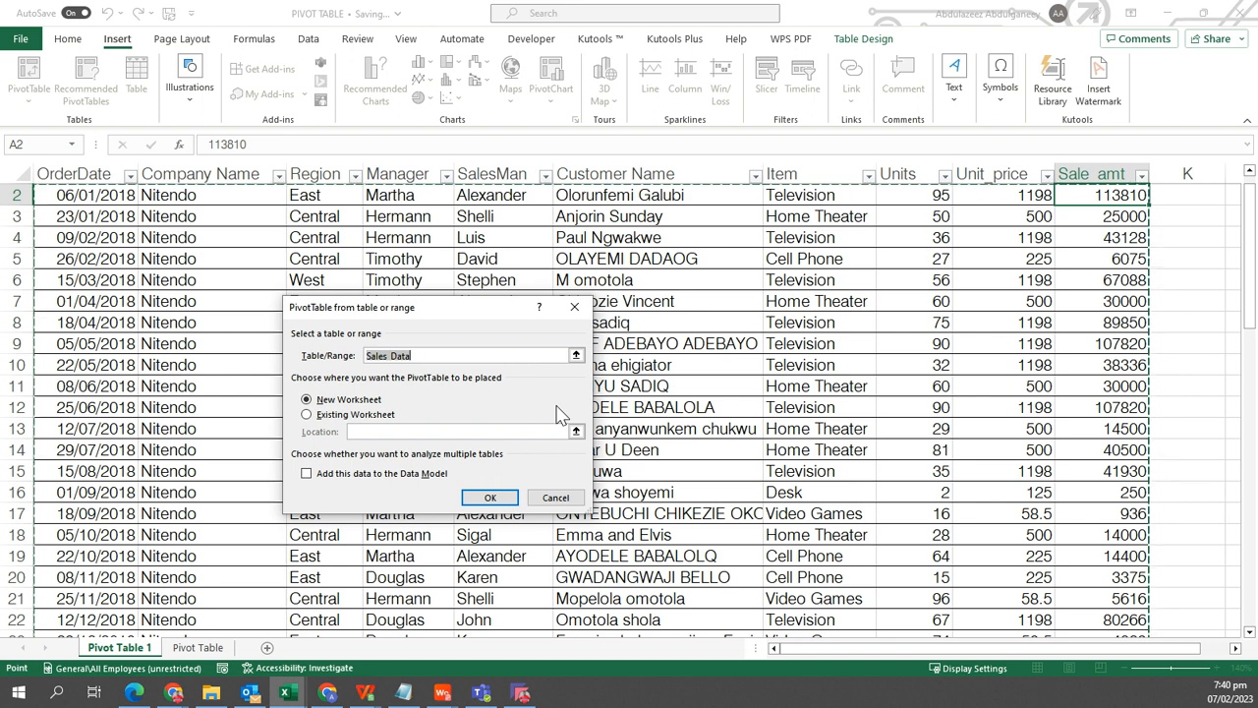
{"action": "left_click", "coordinate": [306, 415]}
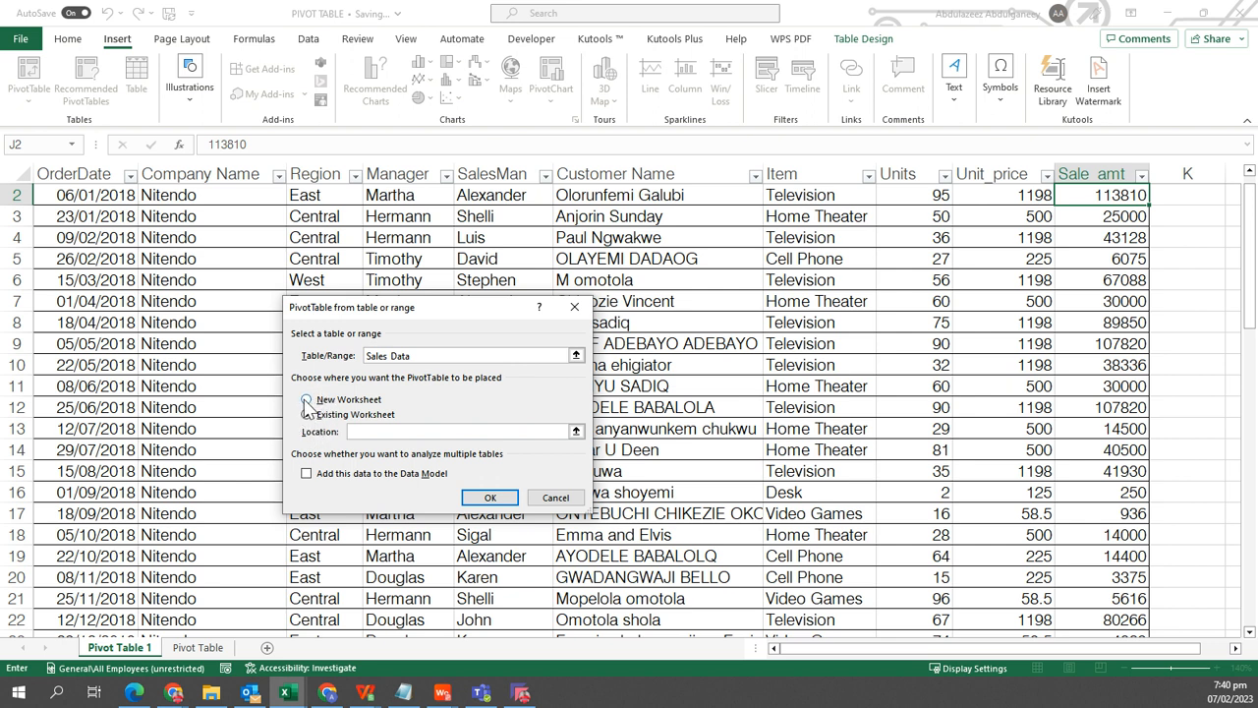
{"action": "left_click", "coordinate": [307, 399]}
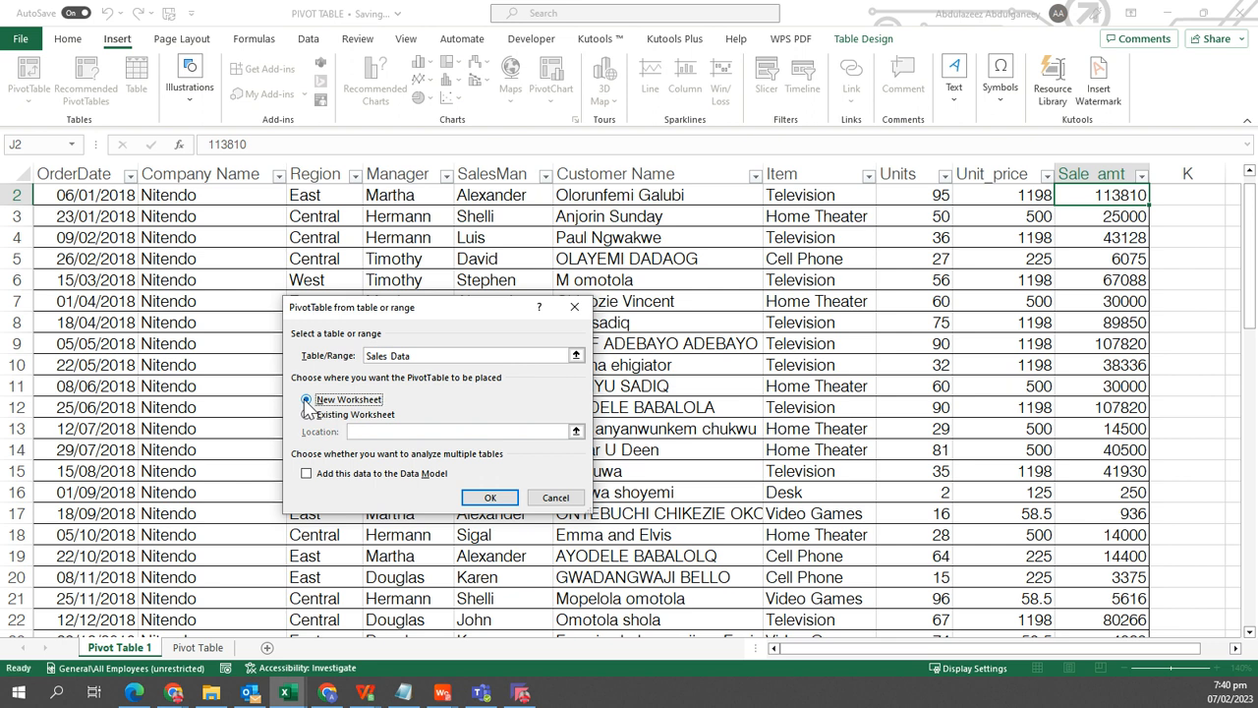
{"action": "left_click", "coordinate": [501, 499]}
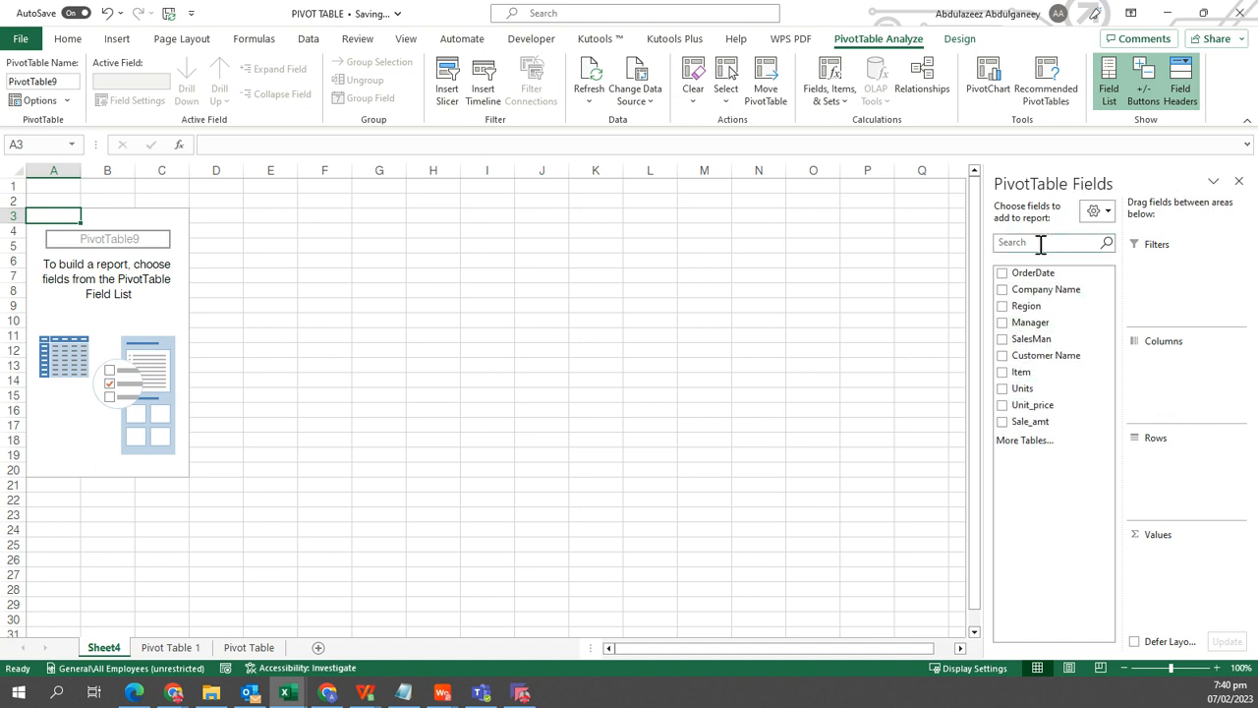
- Try the stacked fields-and-areas layout for the PivotTable field list and restore the side-by-side layout
{"action": "left_click", "coordinate": [1097, 212]}
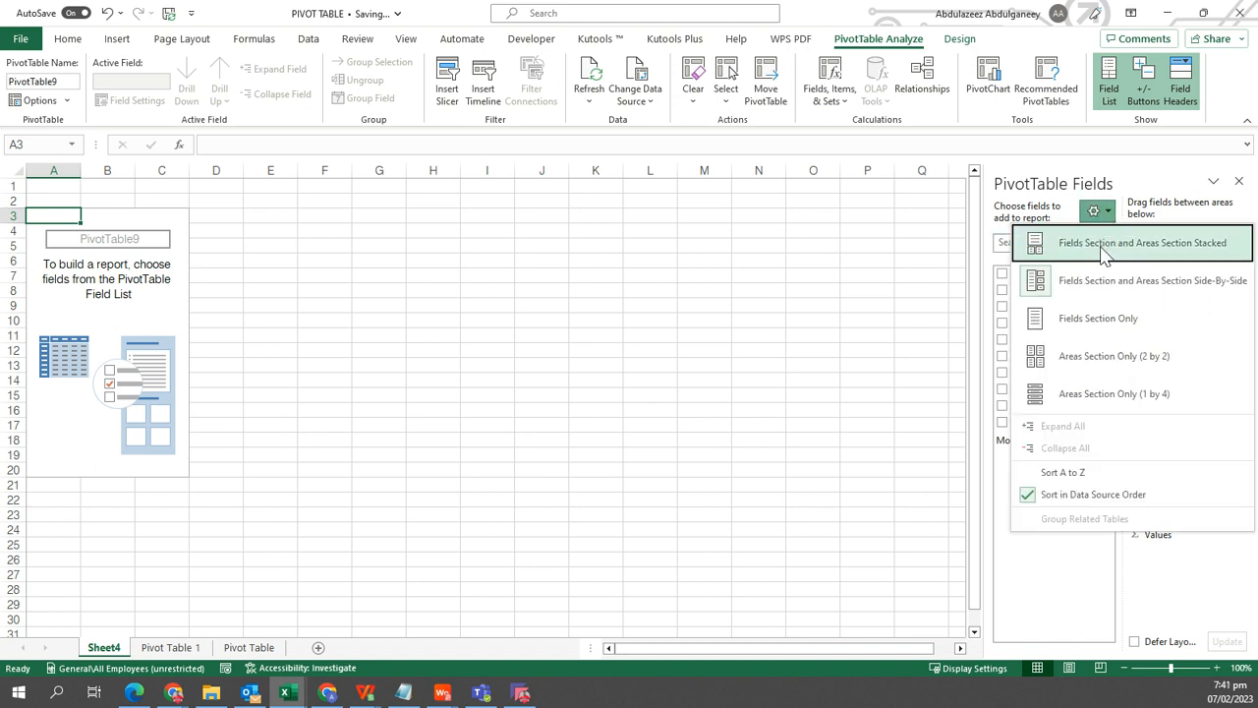
{"action": "left_click", "coordinate": [1103, 254]}
{"action": "scroll", "coordinate": [1135, 351], "scroll_direction": "down", "scroll_amount": 2}
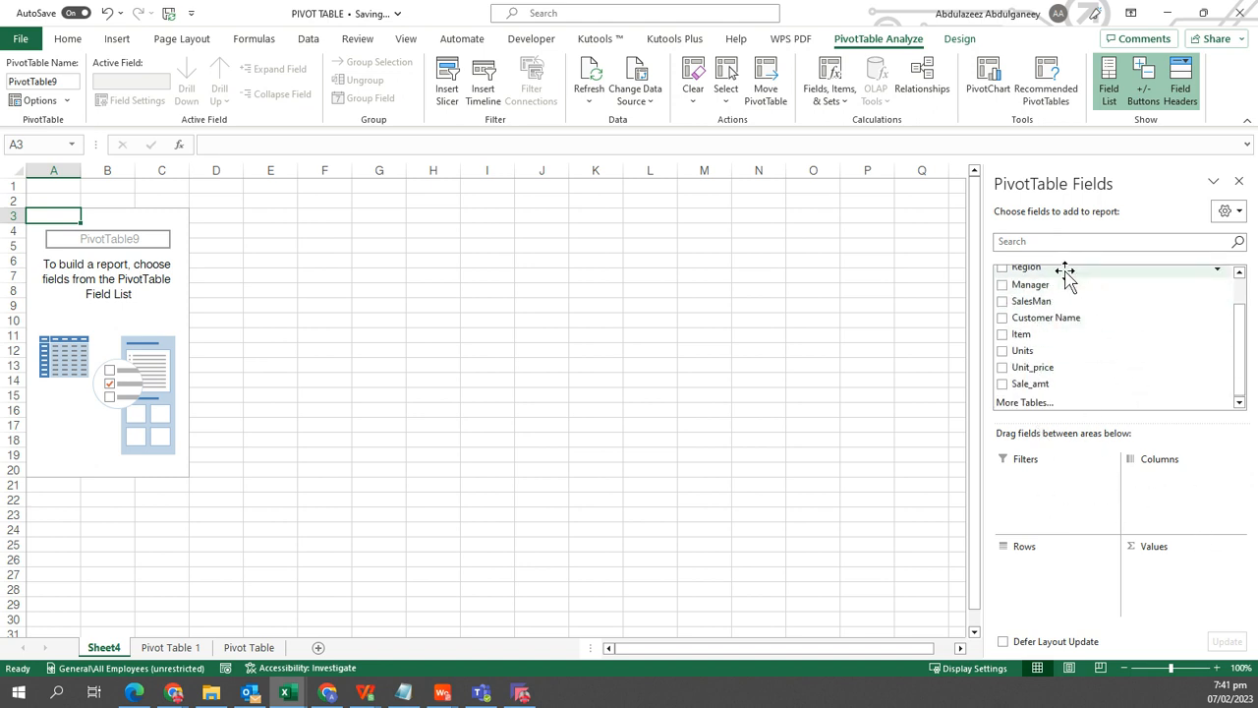
{"action": "scroll", "coordinate": [1109, 327], "scroll_direction": "up", "scroll_amount": 2}
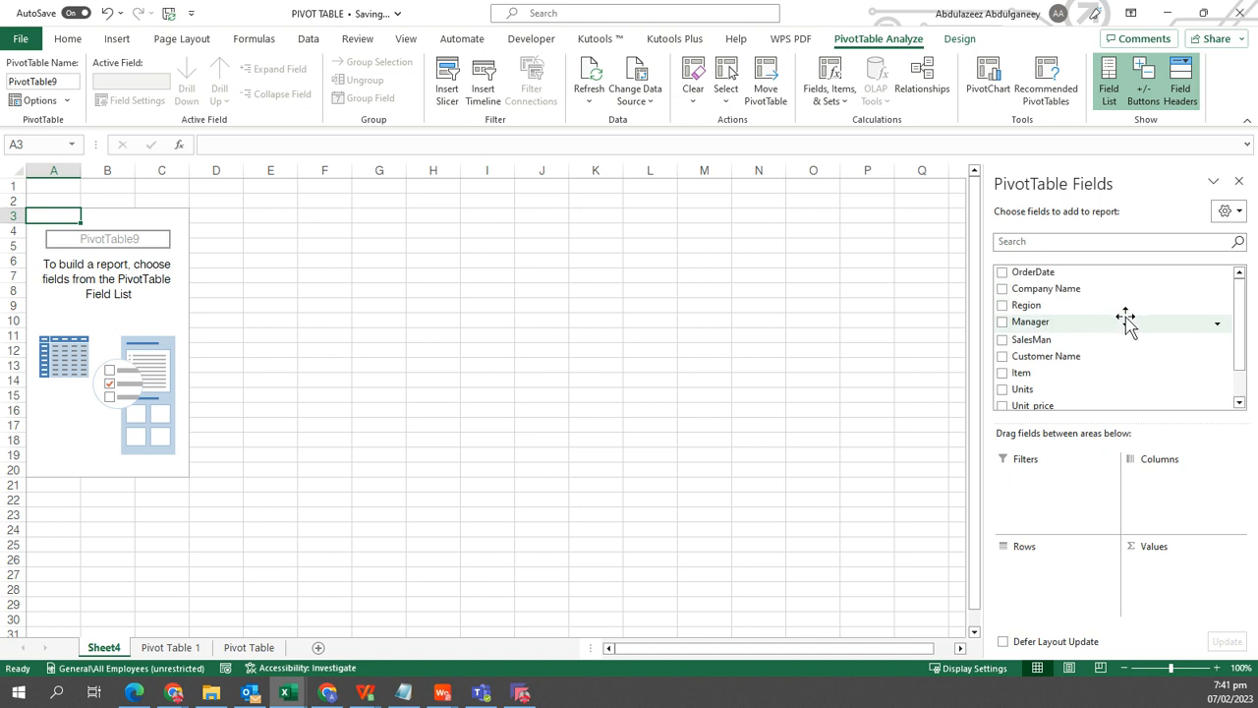
{"action": "left_click", "coordinate": [1228, 210]}
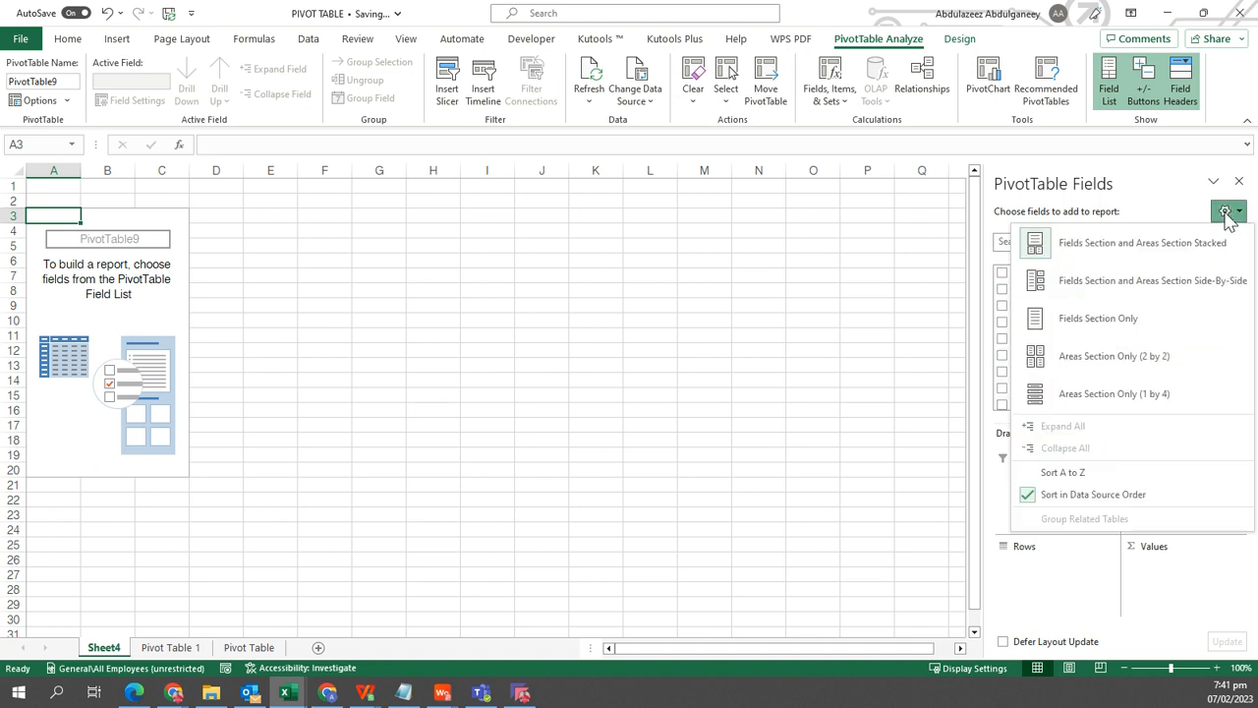
{"action": "left_click", "coordinate": [1094, 287]}
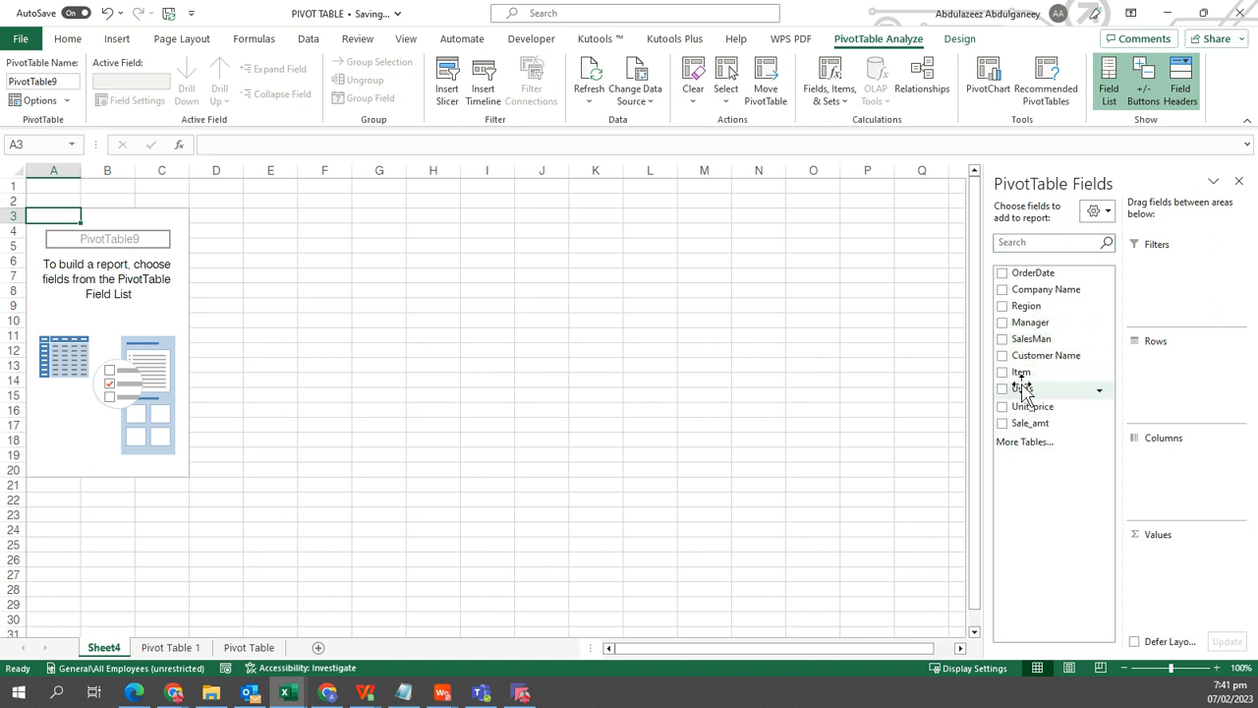
- Build the PivotTable with Item as the rows and the sum of Sale_amt as the values
{"action": "left_click_drag", "start_coordinate": [1024, 374], "coordinate": [1178, 388]}
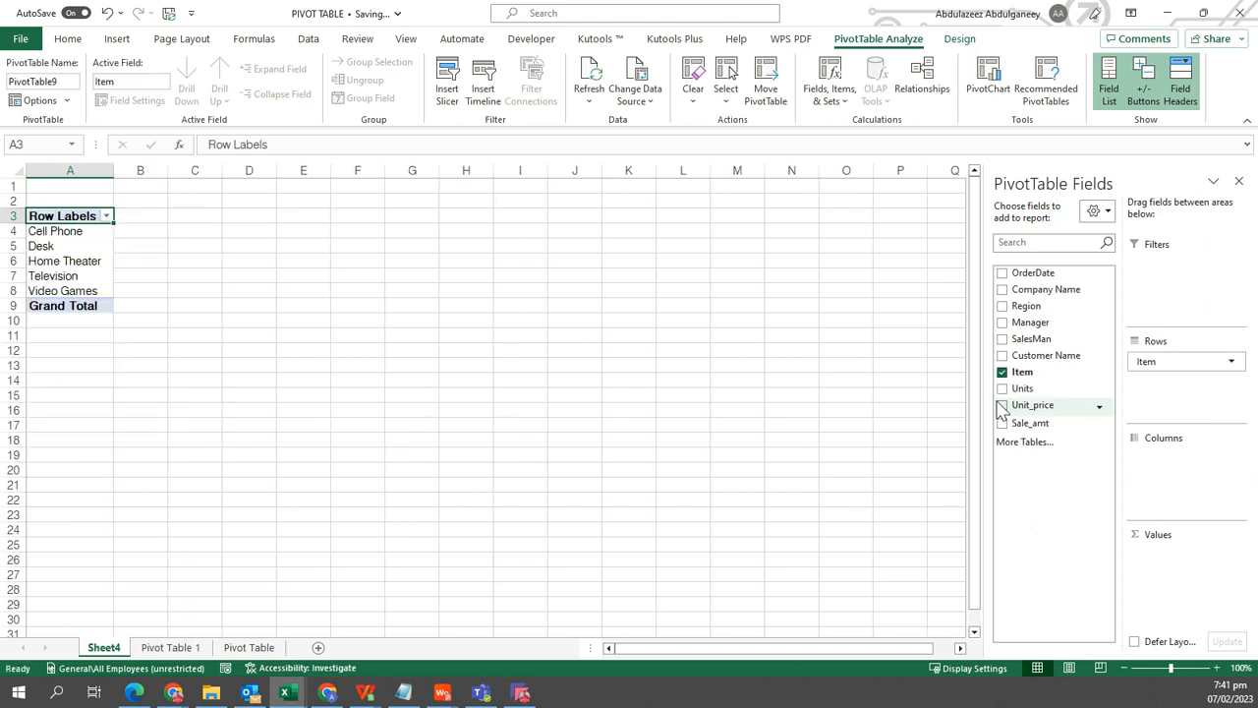
{"action": "left_click", "coordinate": [1036, 374]}
{"action": "left_click", "coordinate": [1039, 424]}
{"action": "left_click_drag", "start_coordinate": [1040, 428], "coordinate": [1167, 573]}
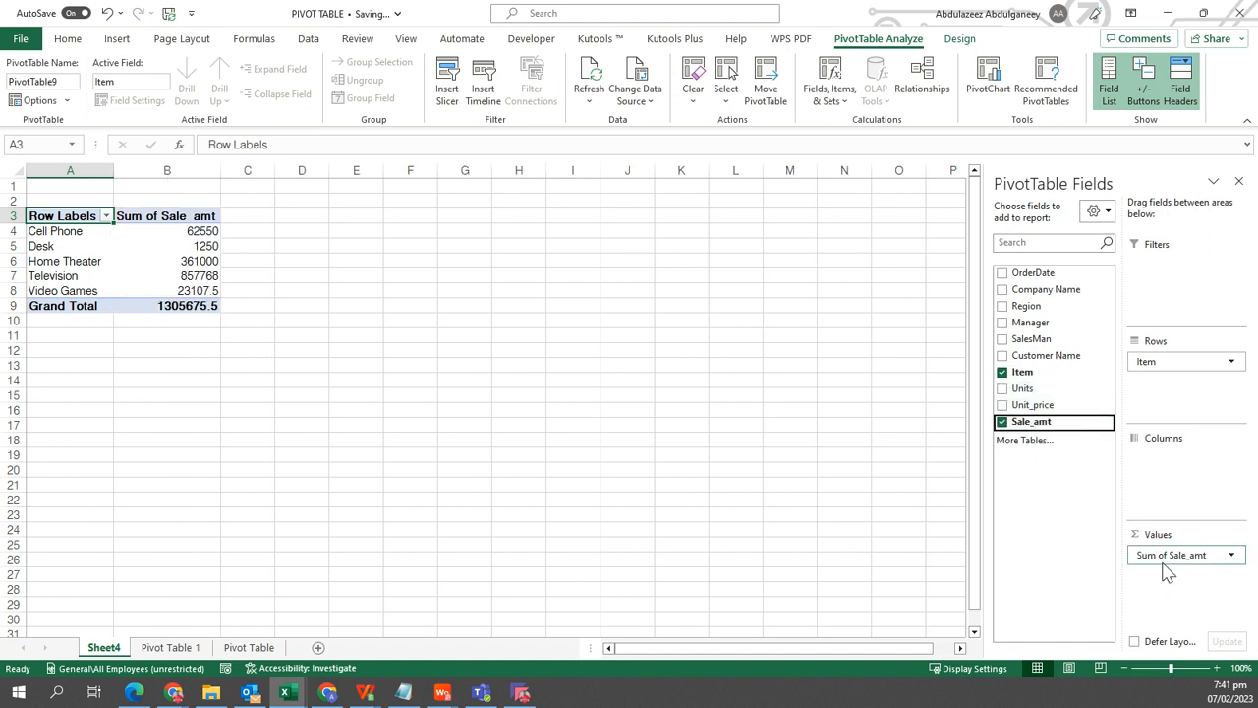
{"action": "mouse_move", "coordinate": [206, 229]}
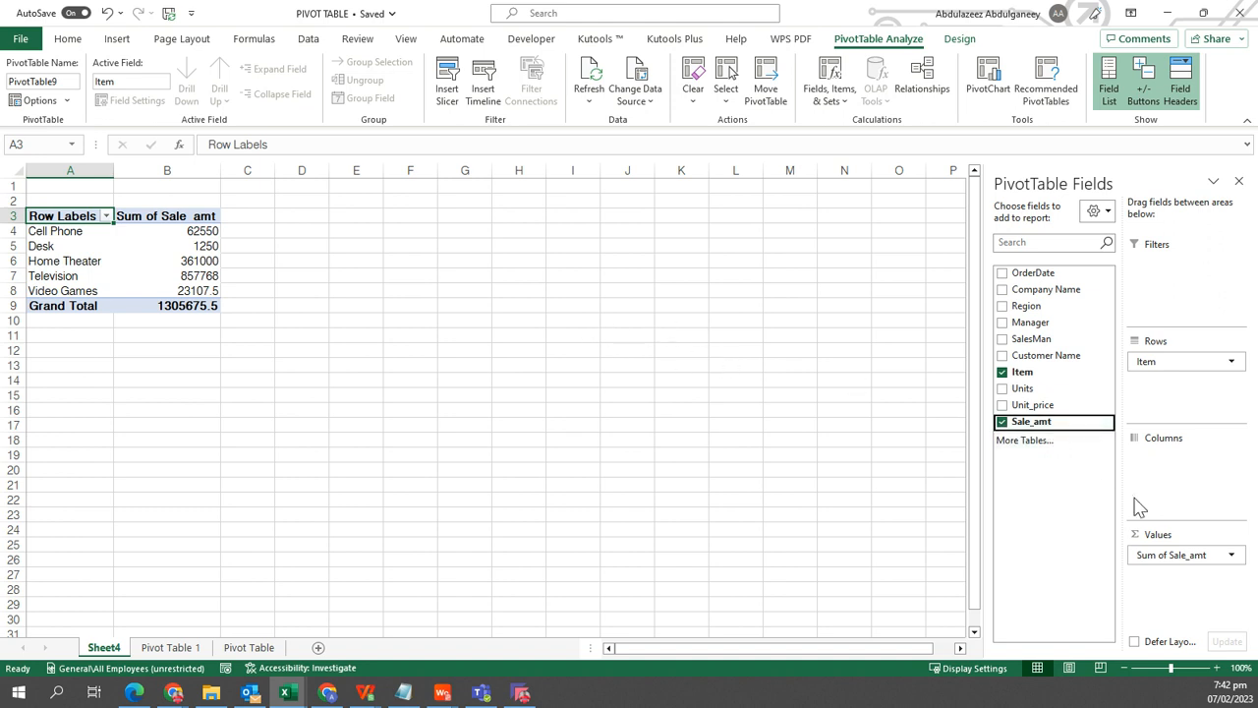
- Review the calculation types in the value field settings of Sum of Sale_amt and keep Sum
{"action": "left_click", "coordinate": [1232, 557]}
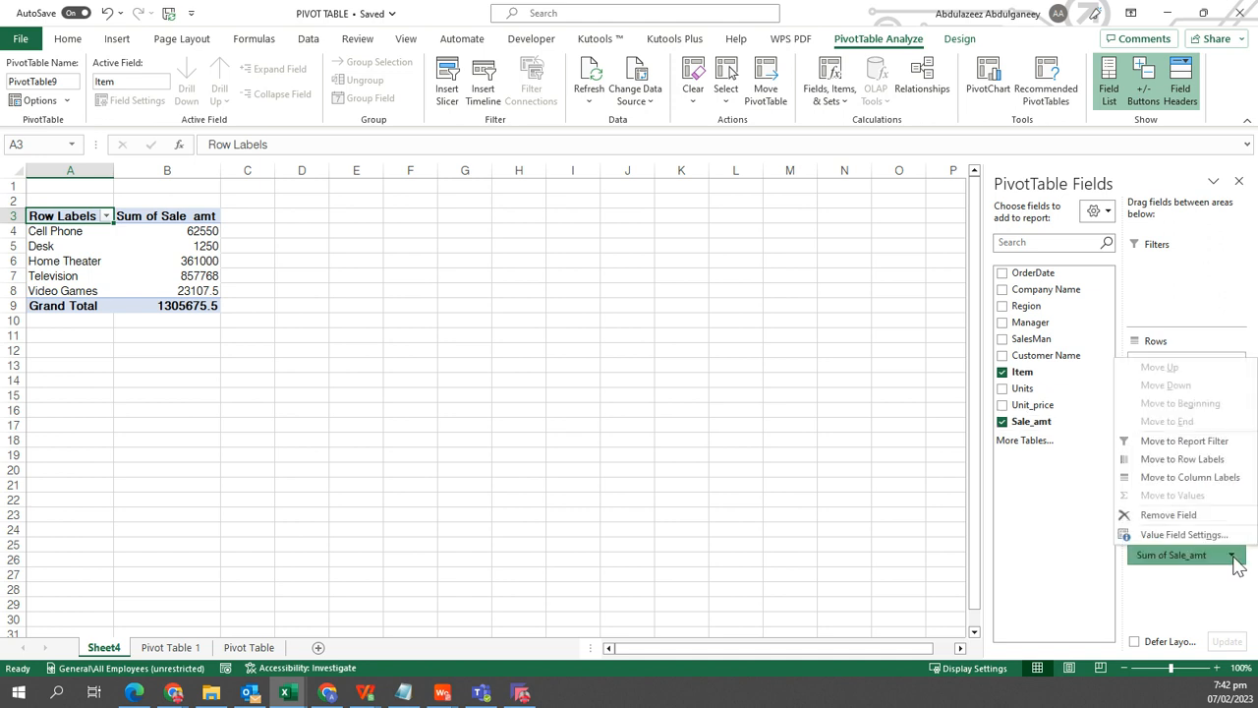
{"action": "left_click", "coordinate": [1185, 534]}
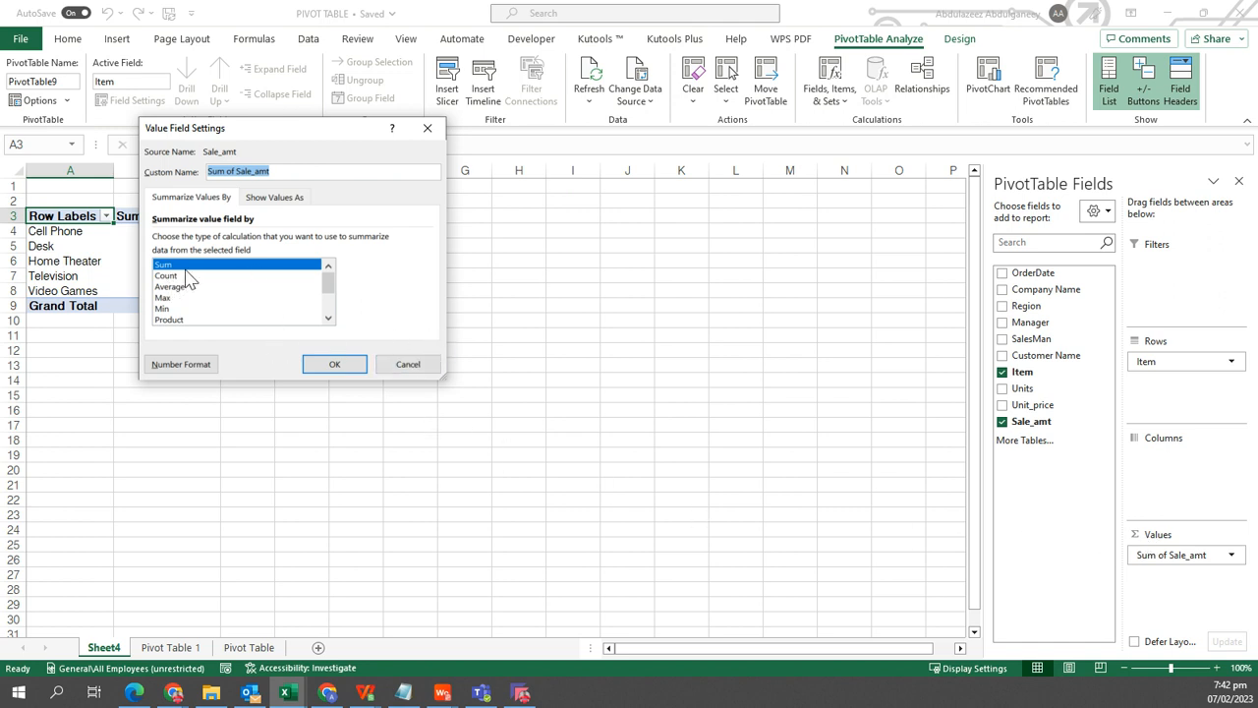
{"action": "mouse_move", "coordinate": [329, 281]}
{"action": "left_mouse_down"}
{"action": "mouse_move", "coordinate": [333, 313]}
{"action": "mouse_move", "coordinate": [330, 279]}
{"action": "left_mouse_up"}
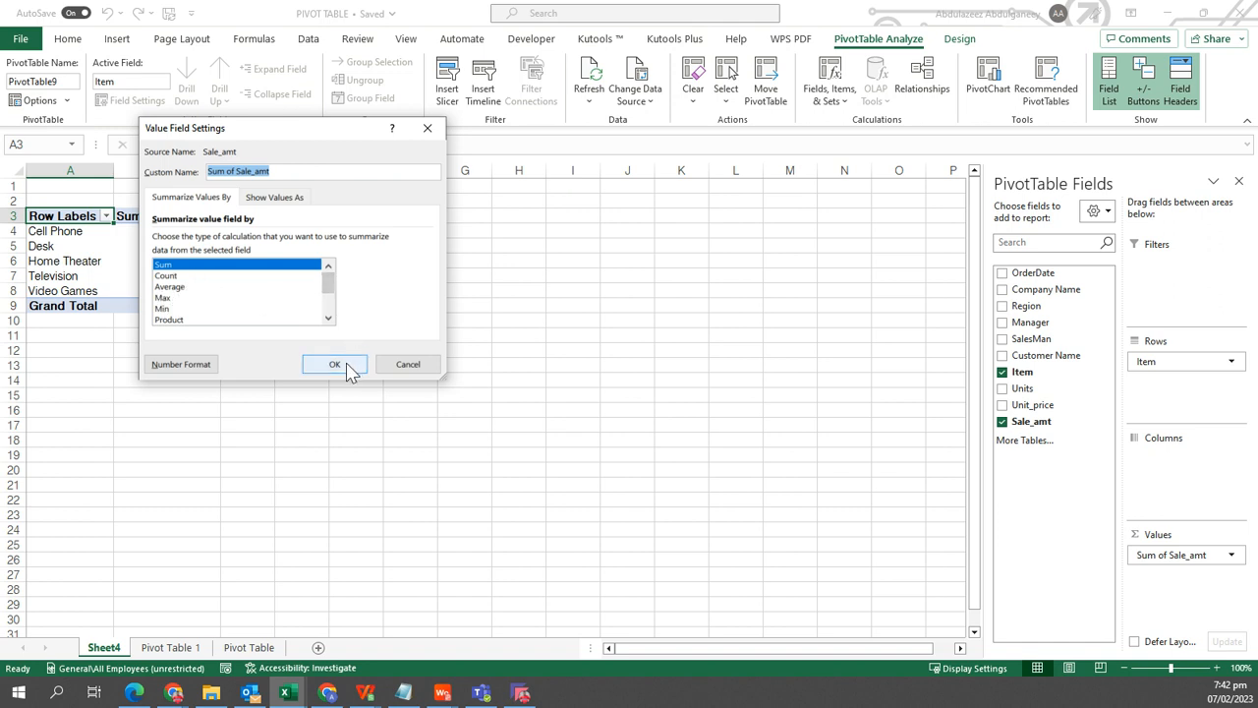
{"action": "left_click", "coordinate": [195, 266]}
{"action": "left_click", "coordinate": [342, 364]}
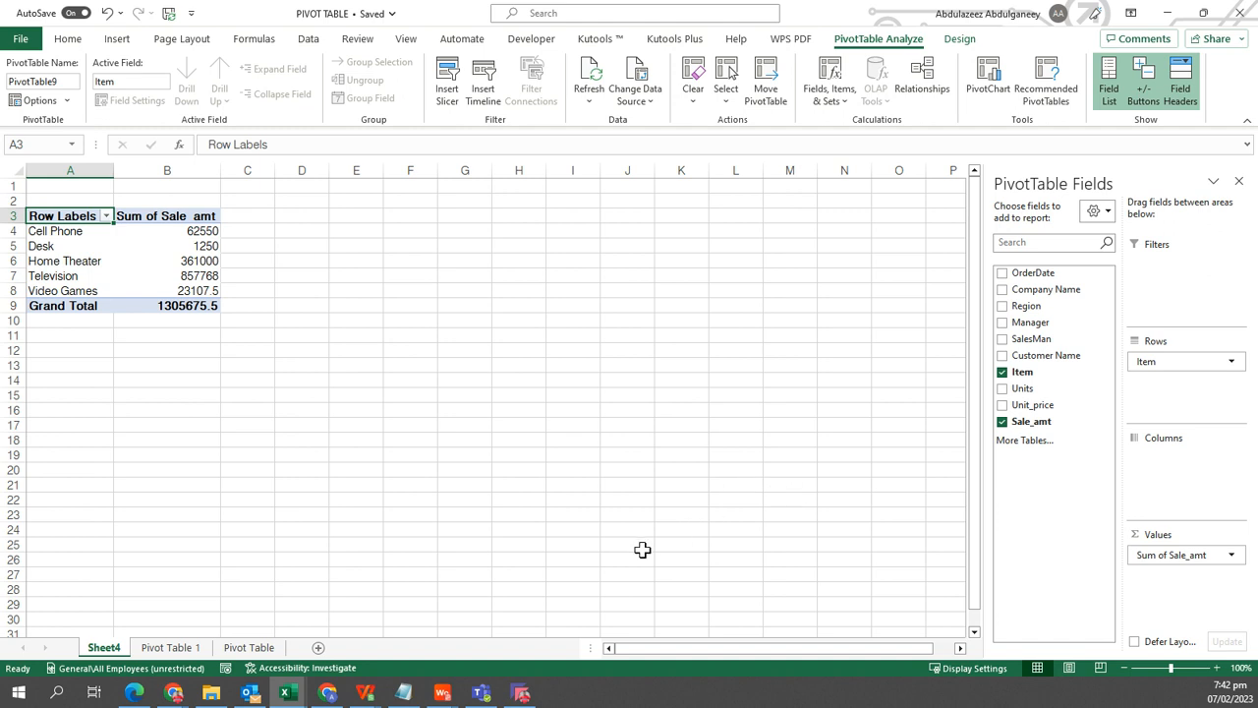
- Insert a second PivotTable from the Sales_Data table on the existing worksheet Sheet4 at cell A14
{"action": "left_click", "coordinate": [183, 651]}
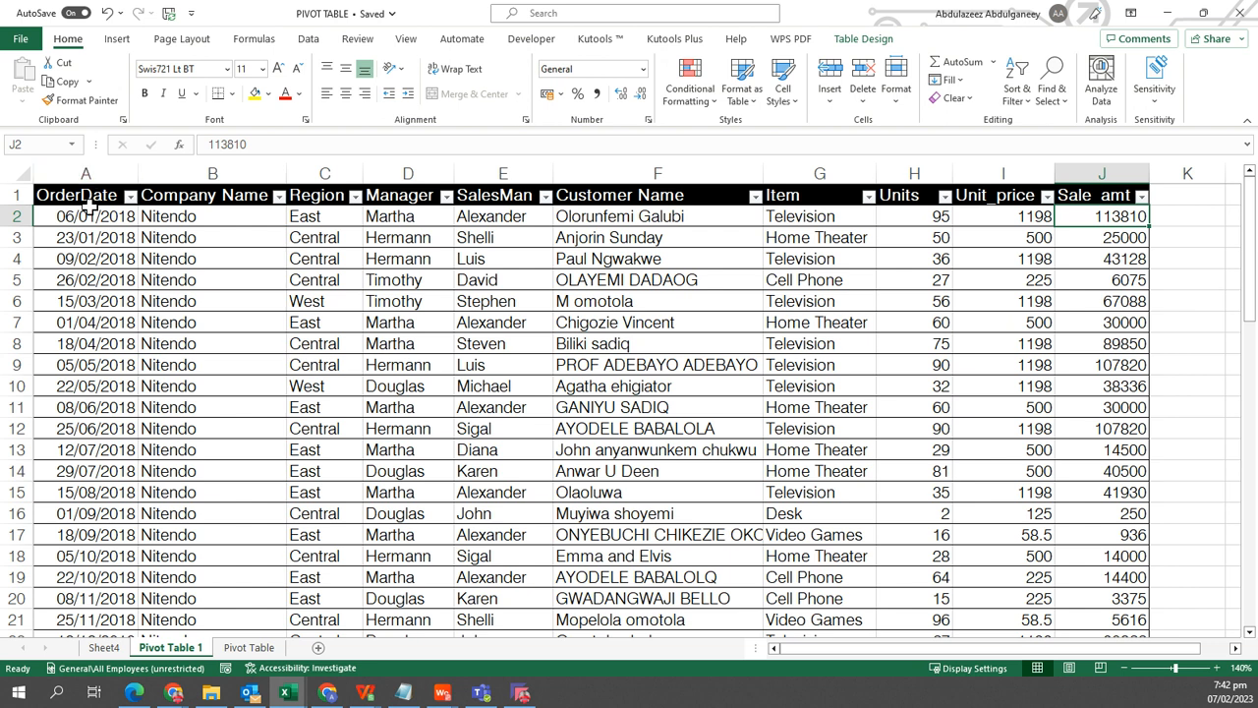
{"action": "left_click", "coordinate": [118, 43]}
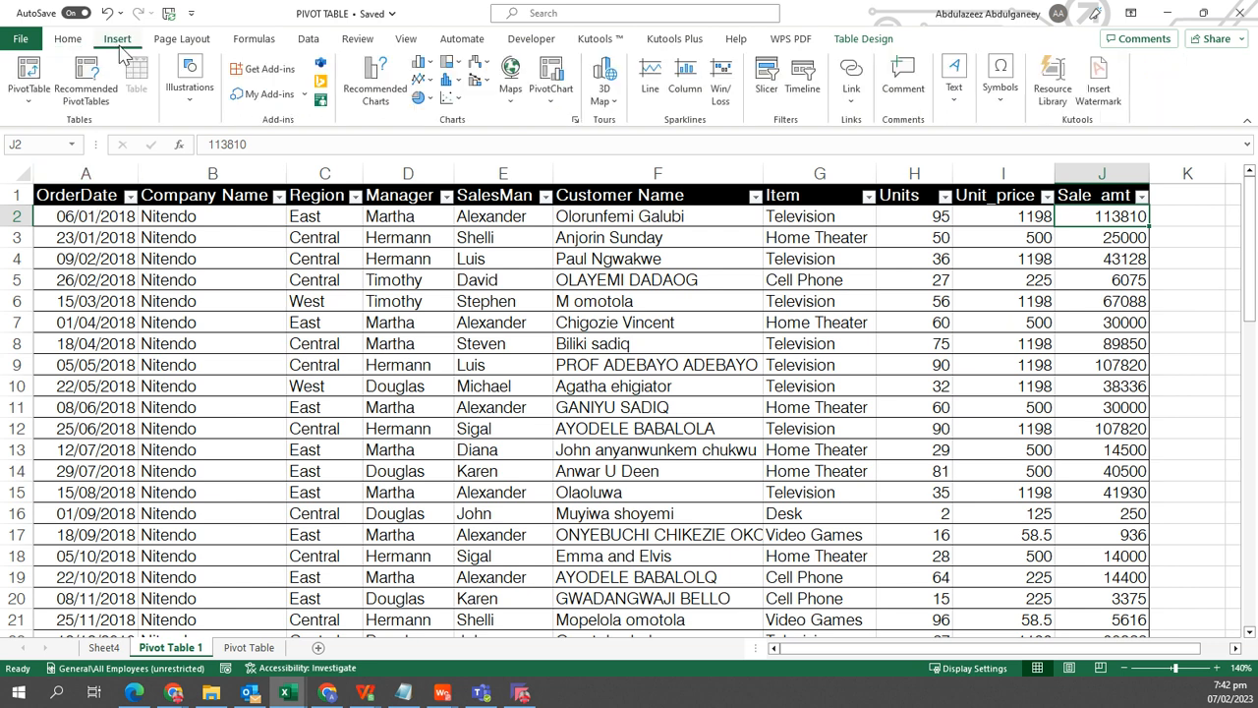
{"action": "left_click", "coordinate": [30, 78]}
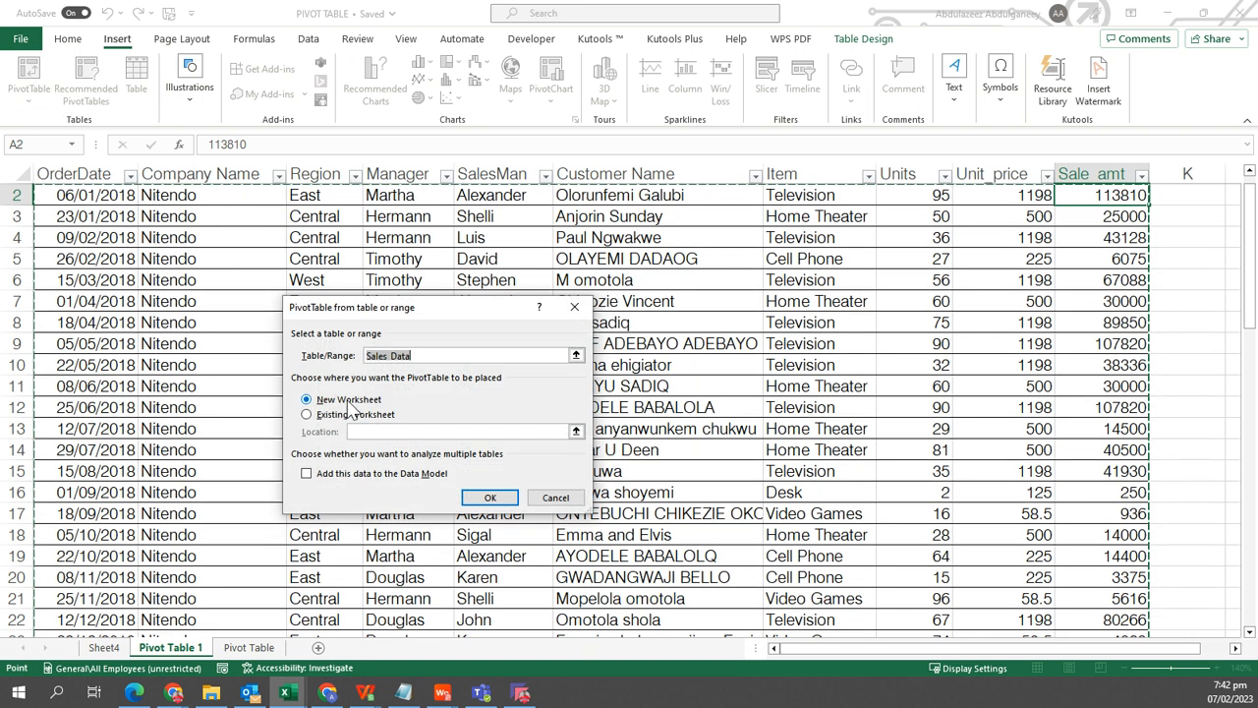
{"action": "left_click", "coordinate": [306, 415]}
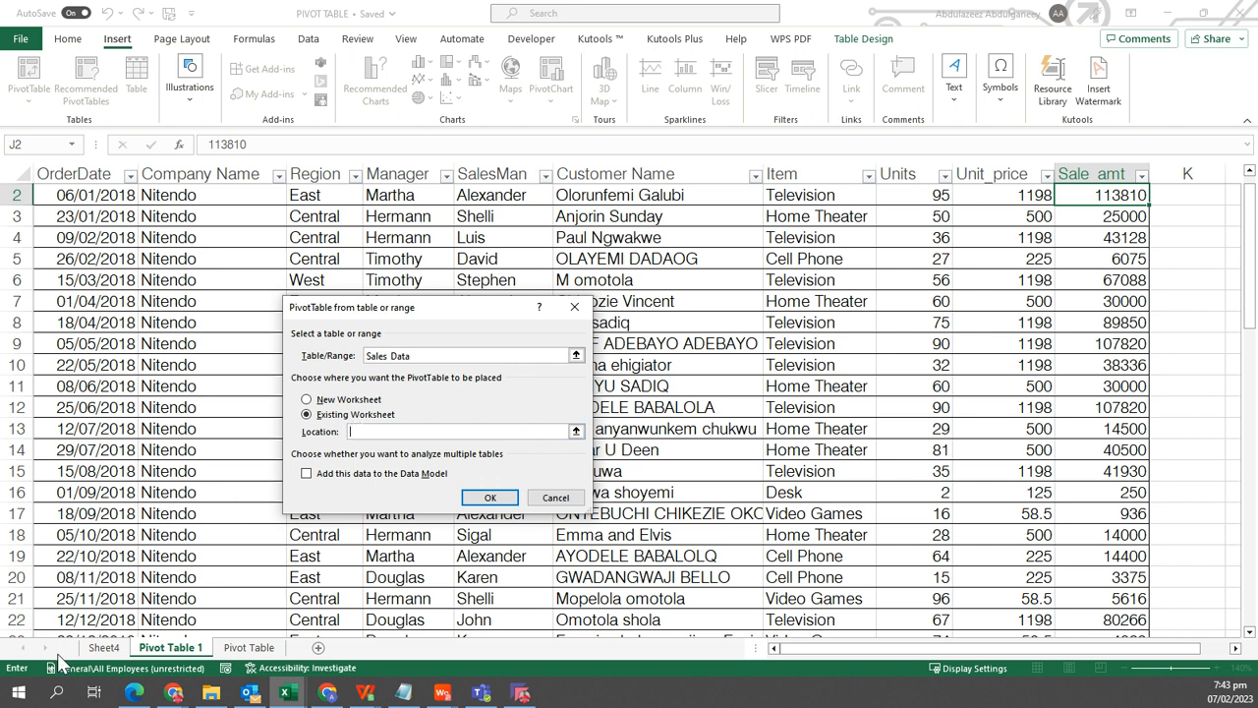
{"action": "left_click", "coordinate": [104, 648]}
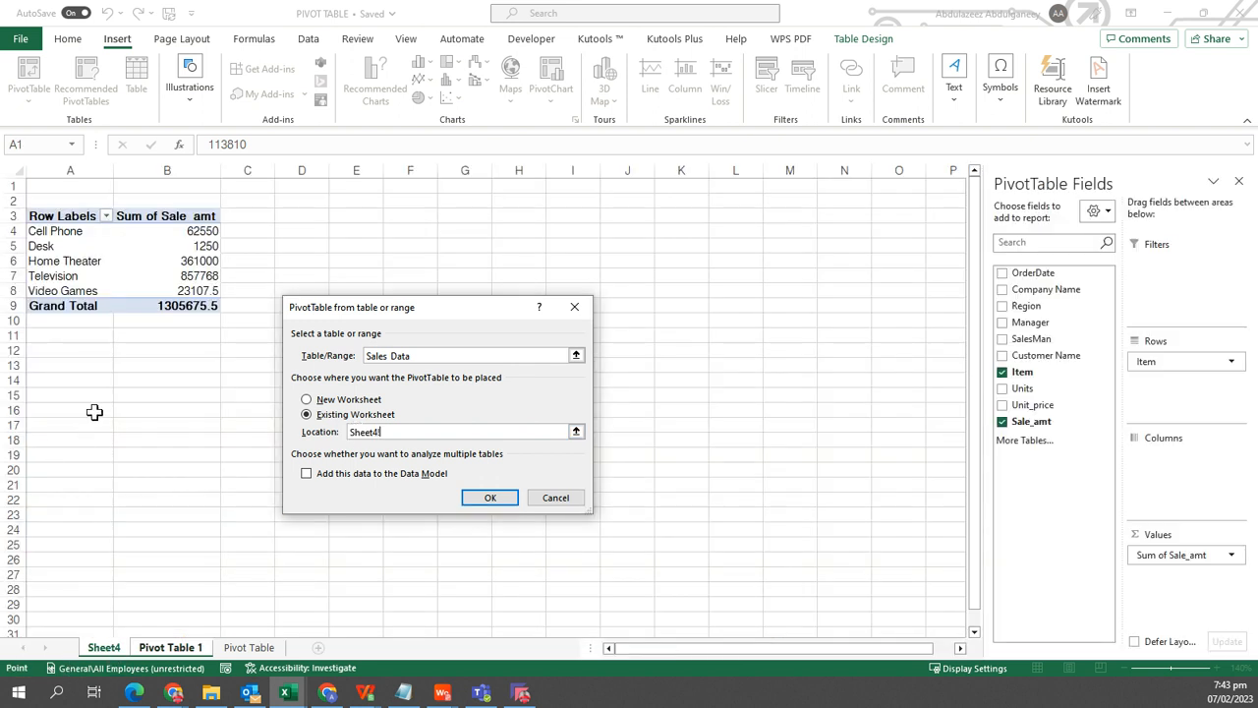
{"action": "left_click", "coordinate": [62, 380]}
{"action": "left_click", "coordinate": [489, 498]}
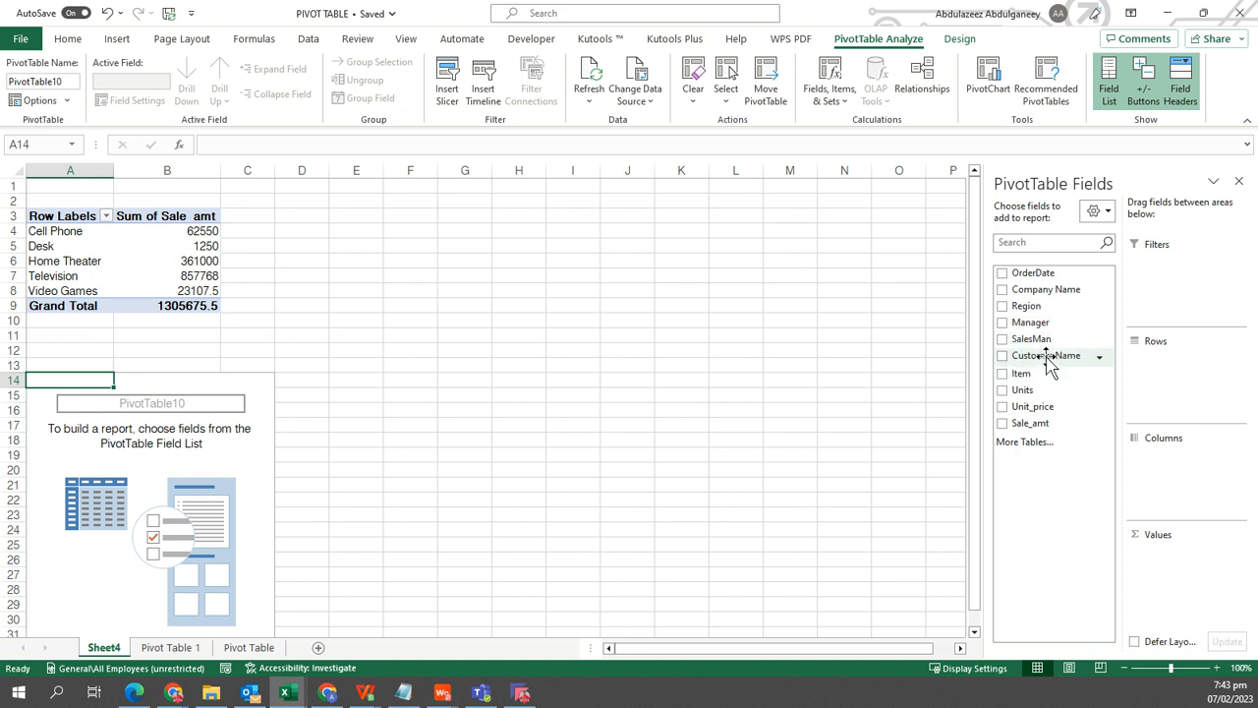
- Add Customer Name to the rows of the second PivotTable and look through the customer list
{"action": "left_click_drag", "start_coordinate": [1050, 364], "coordinate": [1180, 379]}
{"action": "scroll", "coordinate": [84, 430], "scroll_direction": "down", "scroll_amount": 2}
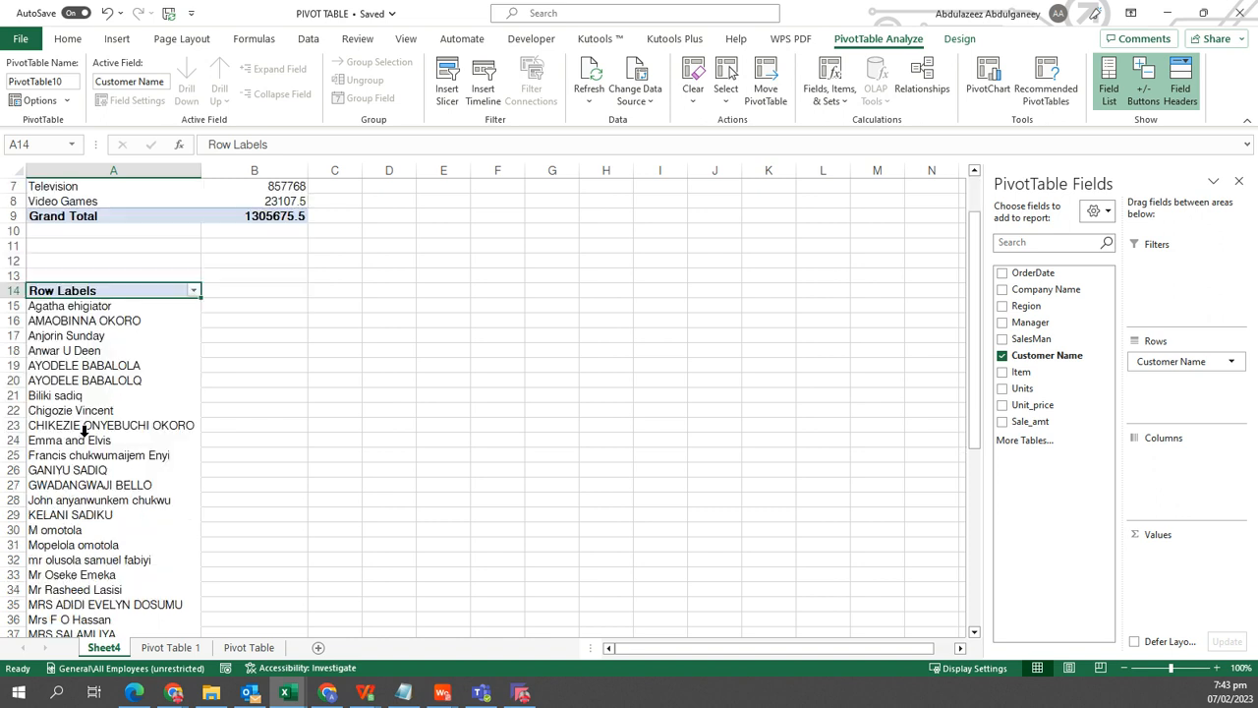
{"action": "scroll", "coordinate": [85, 430], "scroll_direction": "up", "scroll_amount": 1}
{"action": "scroll", "coordinate": [84, 429], "scroll_direction": "down", "scroll_amount": 13}
{"action": "scroll", "coordinate": [93, 433], "scroll_direction": "up", "scroll_amount": 4}
{"action": "scroll", "coordinate": [99, 430], "scroll_direction": "up", "scroll_amount": 8}
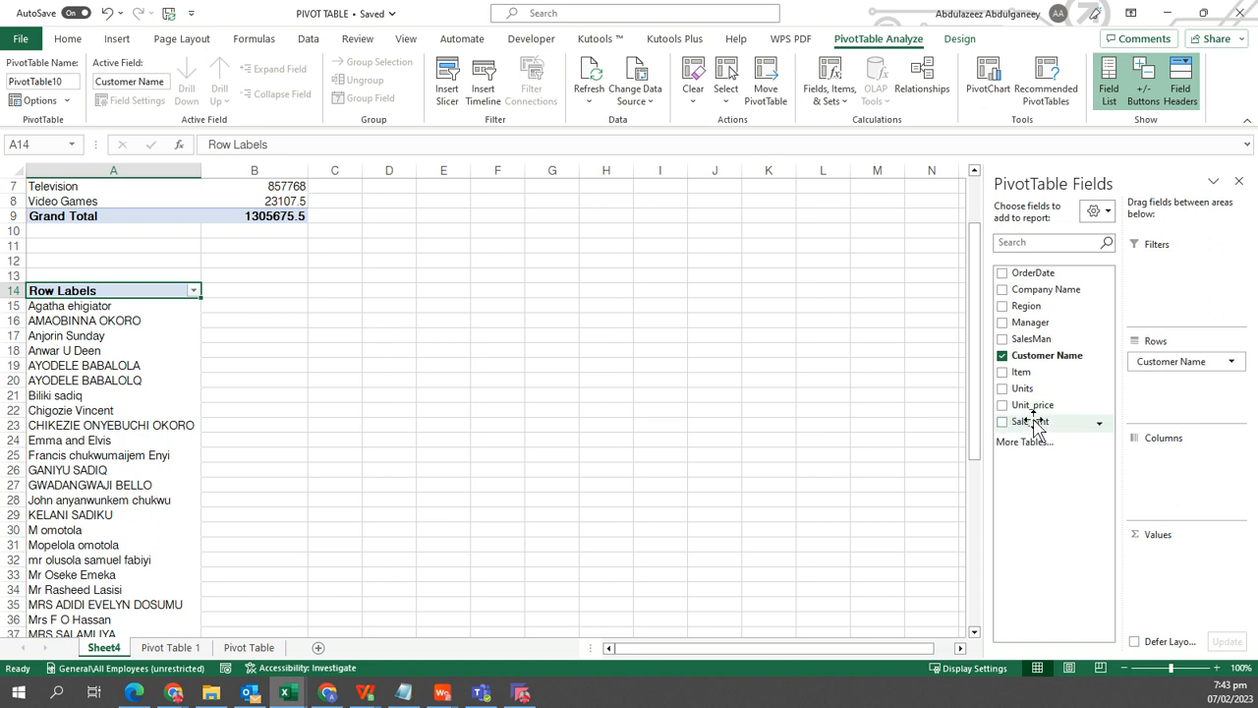
- Add Sale_amt to the values of the customer PivotTable and review each customer's sales
{"action": "left_click_drag", "start_coordinate": [1033, 425], "coordinate": [1170, 561]}
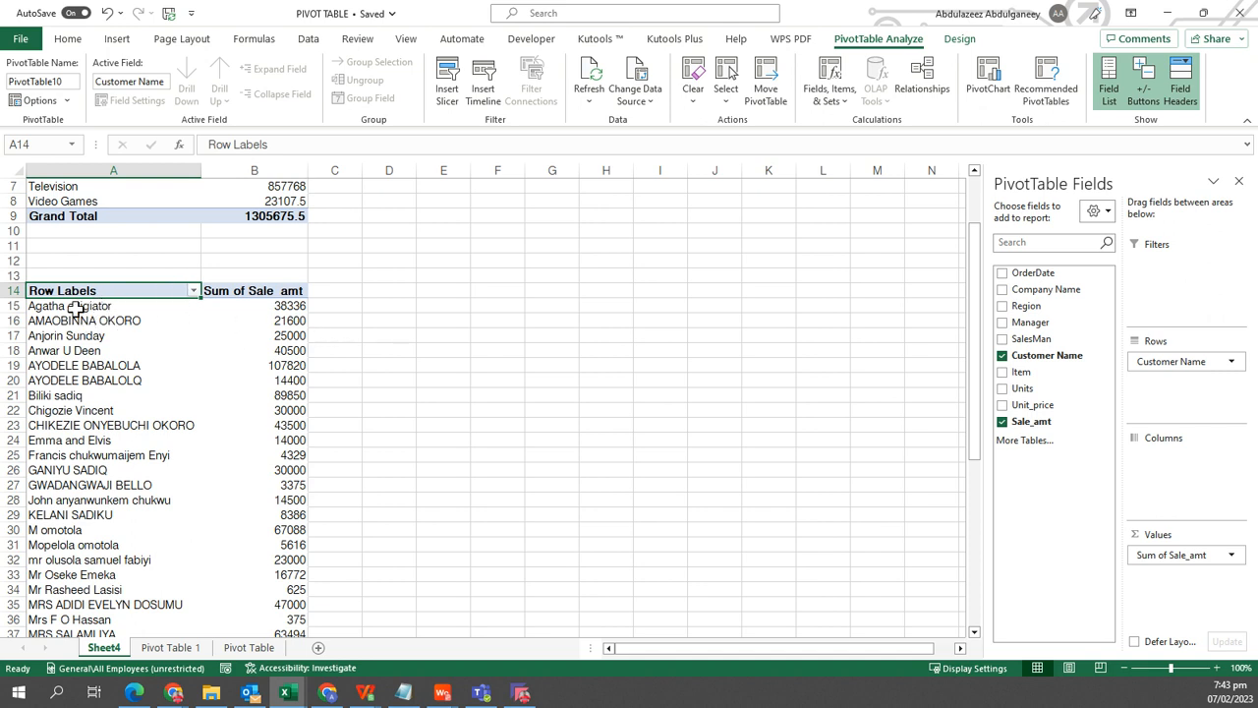
{"action": "scroll", "coordinate": [251, 397], "scroll_direction": "down", "scroll_amount": 5}
{"action": "scroll", "coordinate": [251, 396], "scroll_direction": "up", "scroll_amount": 5}
{"action": "scroll", "coordinate": [251, 396], "scroll_direction": "down", "scroll_amount": 9}
{"action": "scroll", "coordinate": [251, 395], "scroll_direction": "up", "scroll_amount": 6}
{"action": "scroll", "coordinate": [251, 394], "scroll_direction": "up", "scroll_amount": 5}
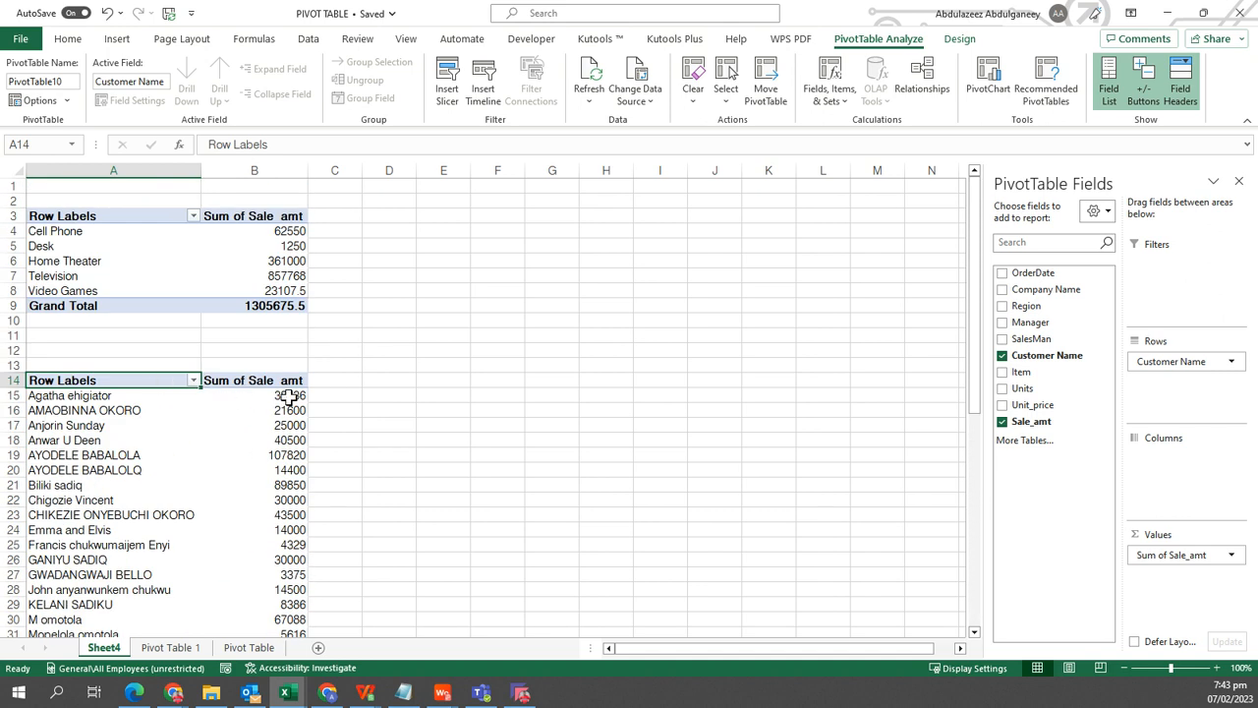
- Sort the customer PivotTable by Sum of Sale_amt from largest to smallest
{"action": "right_click", "coordinate": [247, 399]}
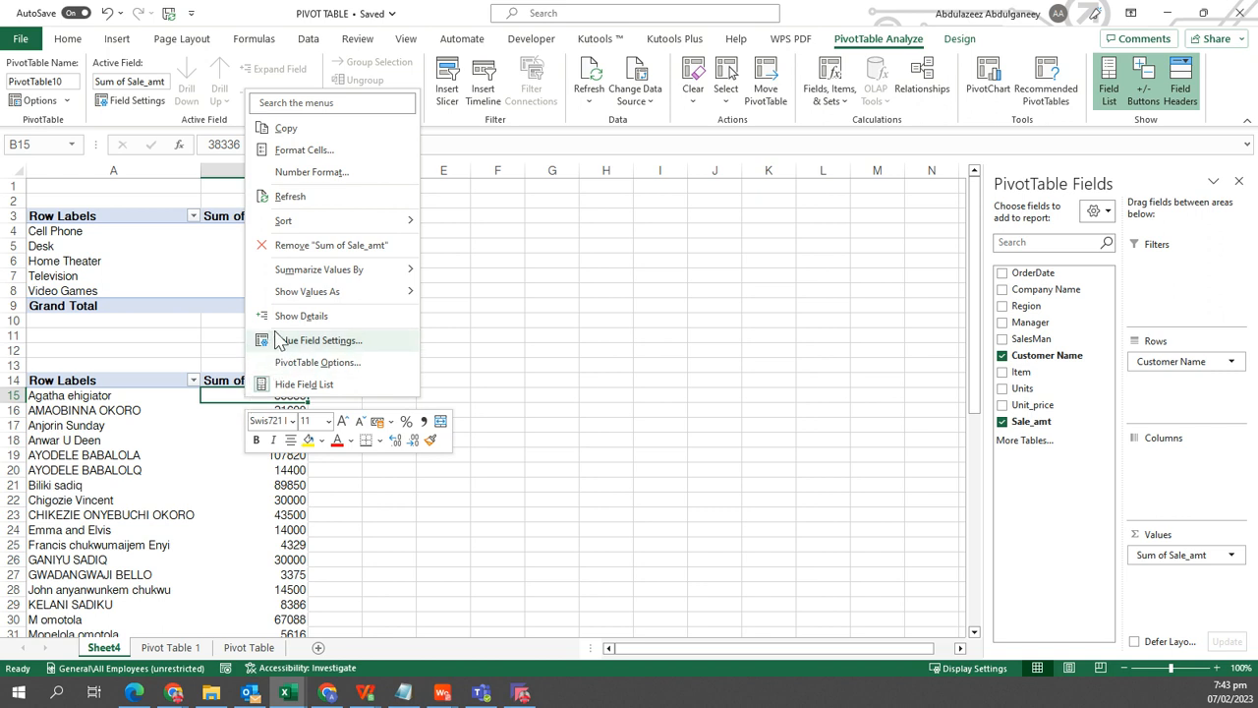
{"action": "mouse_move", "coordinate": [314, 229]}
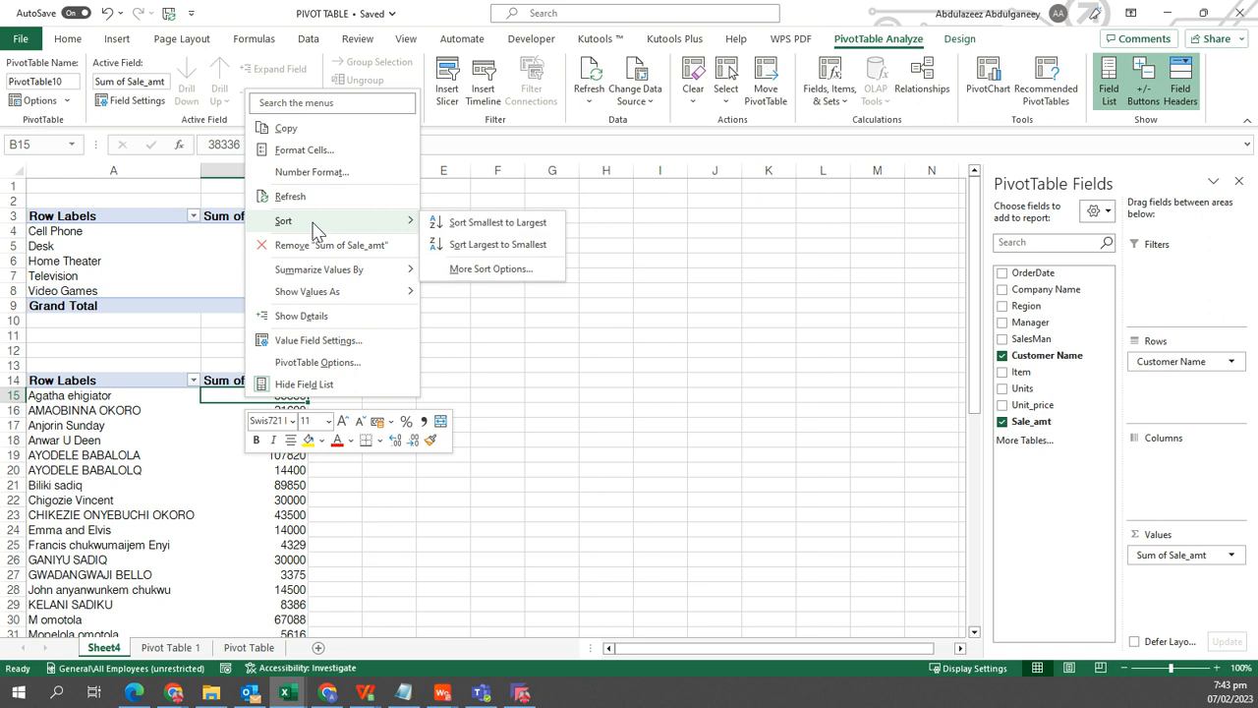
{"action": "left_click", "coordinate": [484, 244]}
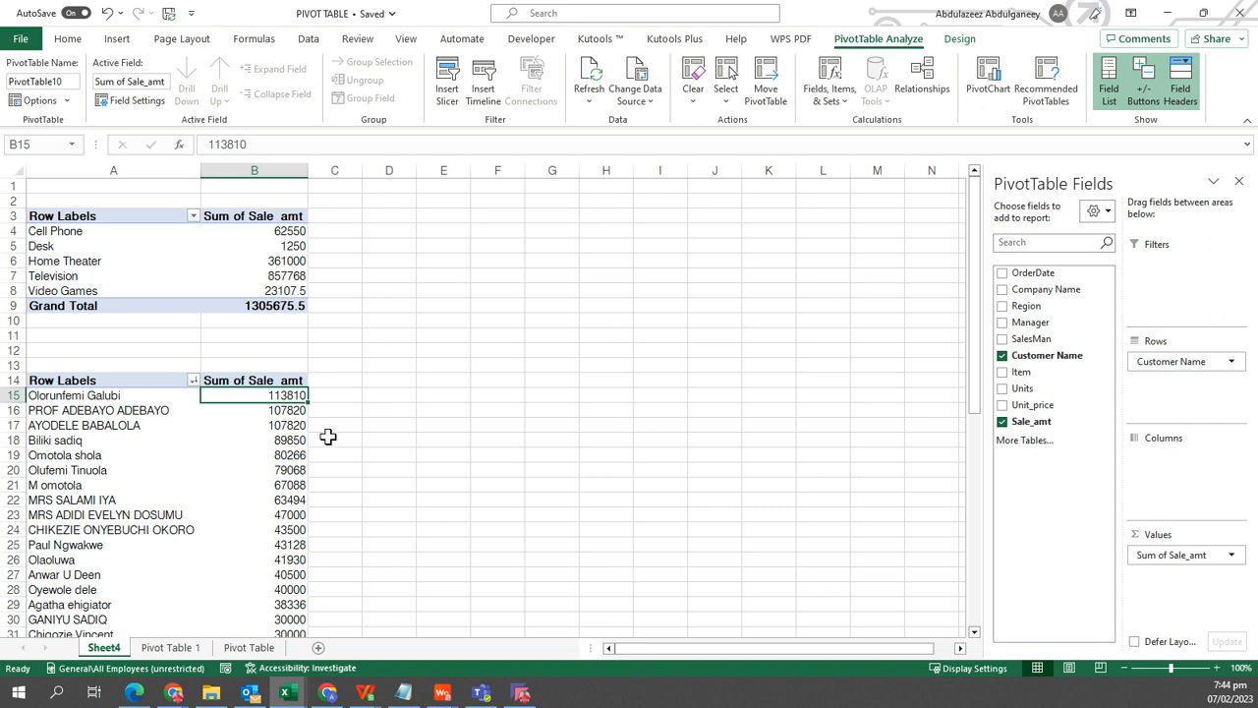
- Add Sale_amt a second time to the customer PivotTable's values and show that column as % of Grand Total
{"action": "left_click_drag", "start_coordinate": [1034, 425], "coordinate": [1170, 586]}
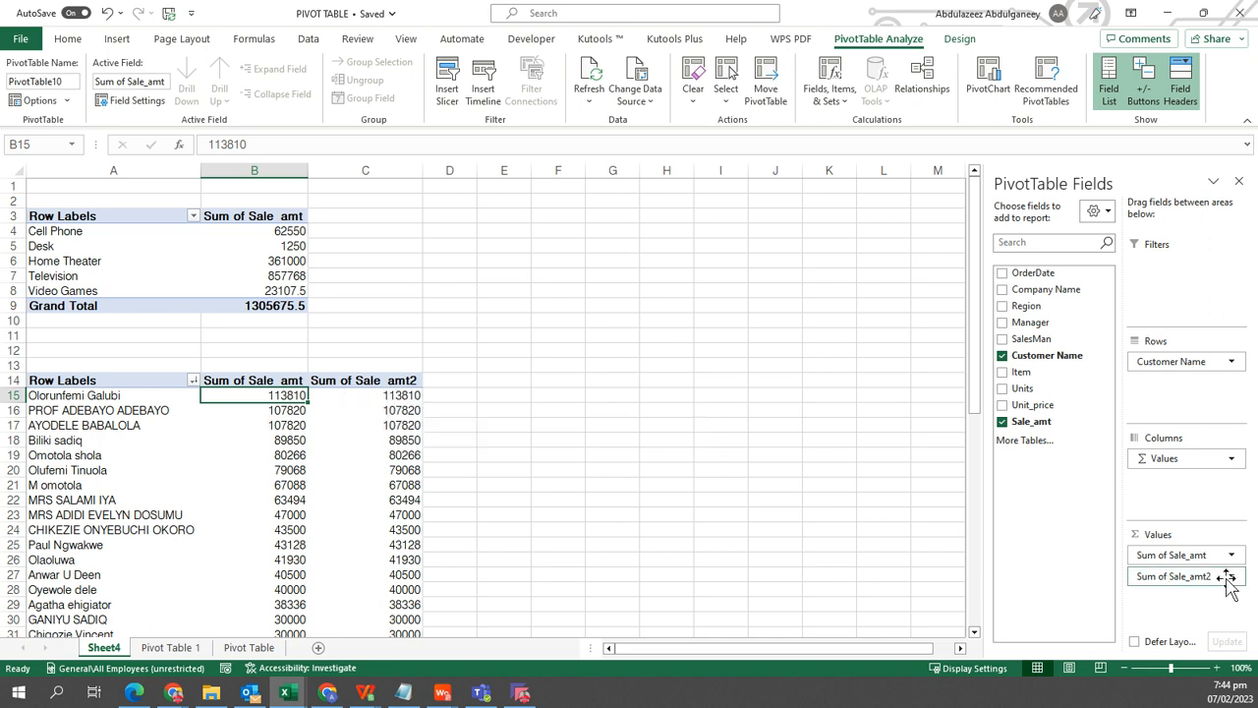
{"action": "right_click", "coordinate": [381, 414]}
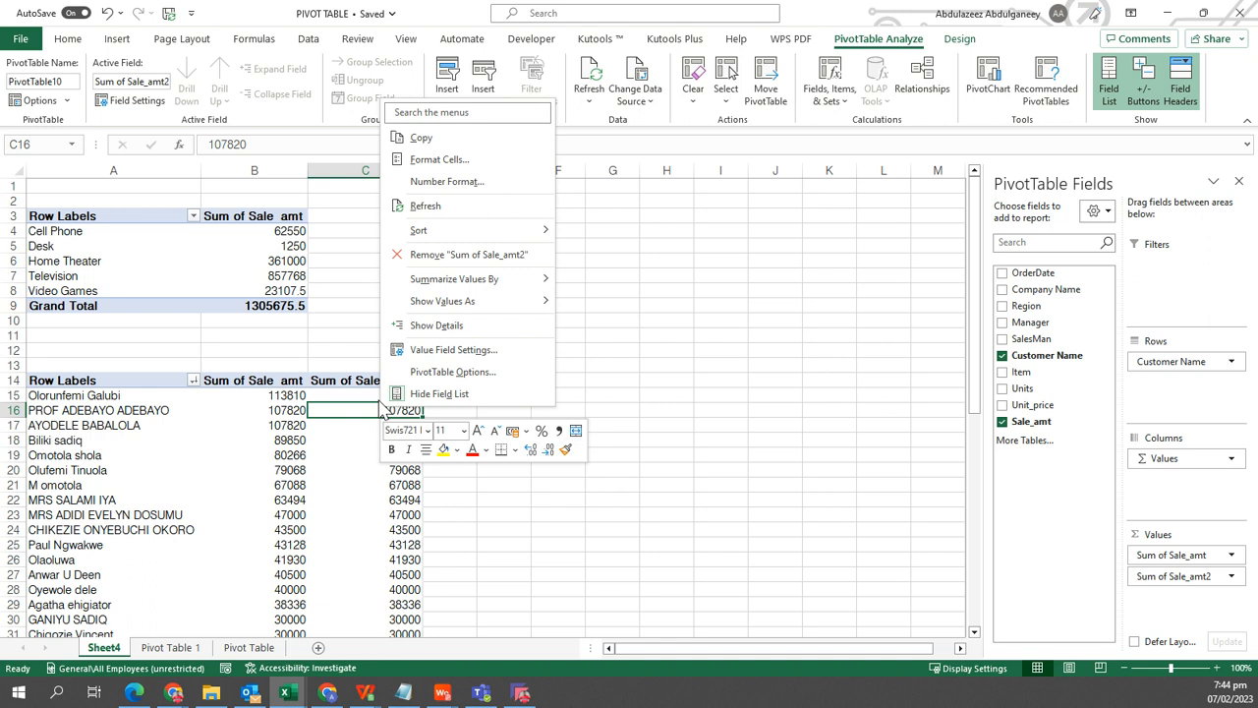
{"action": "mouse_move", "coordinate": [489, 309]}
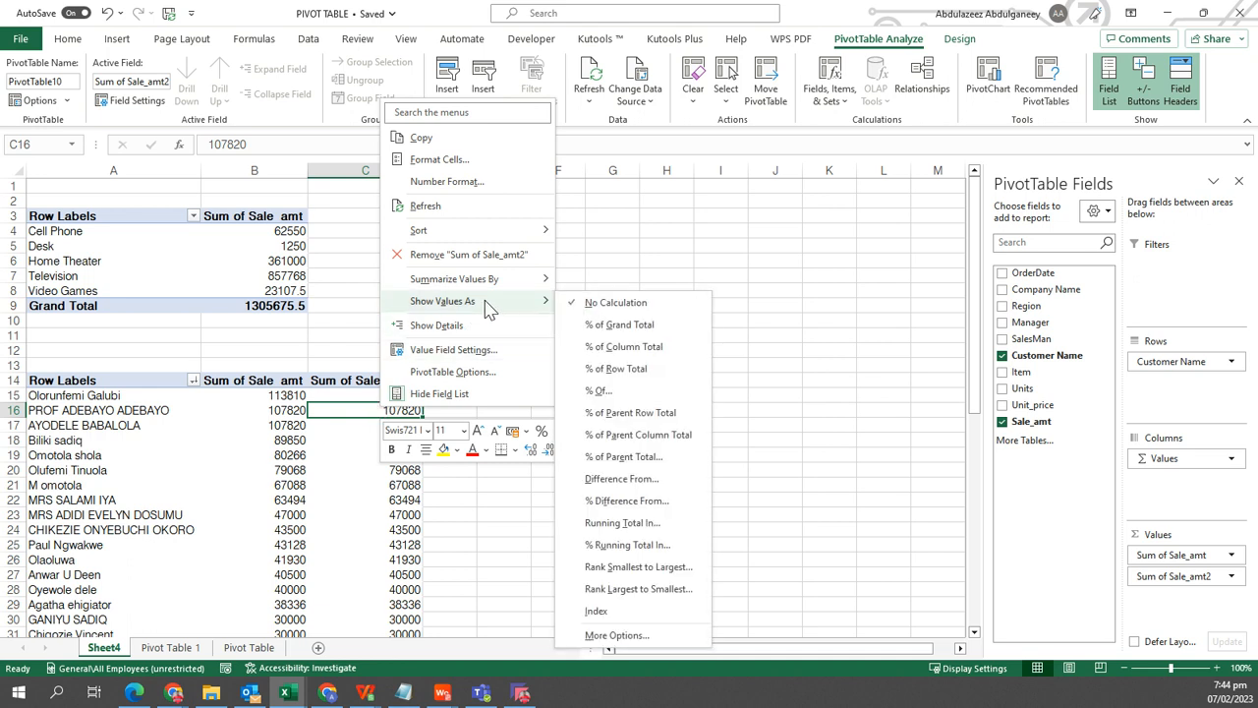
{"action": "left_click", "coordinate": [606, 327]}
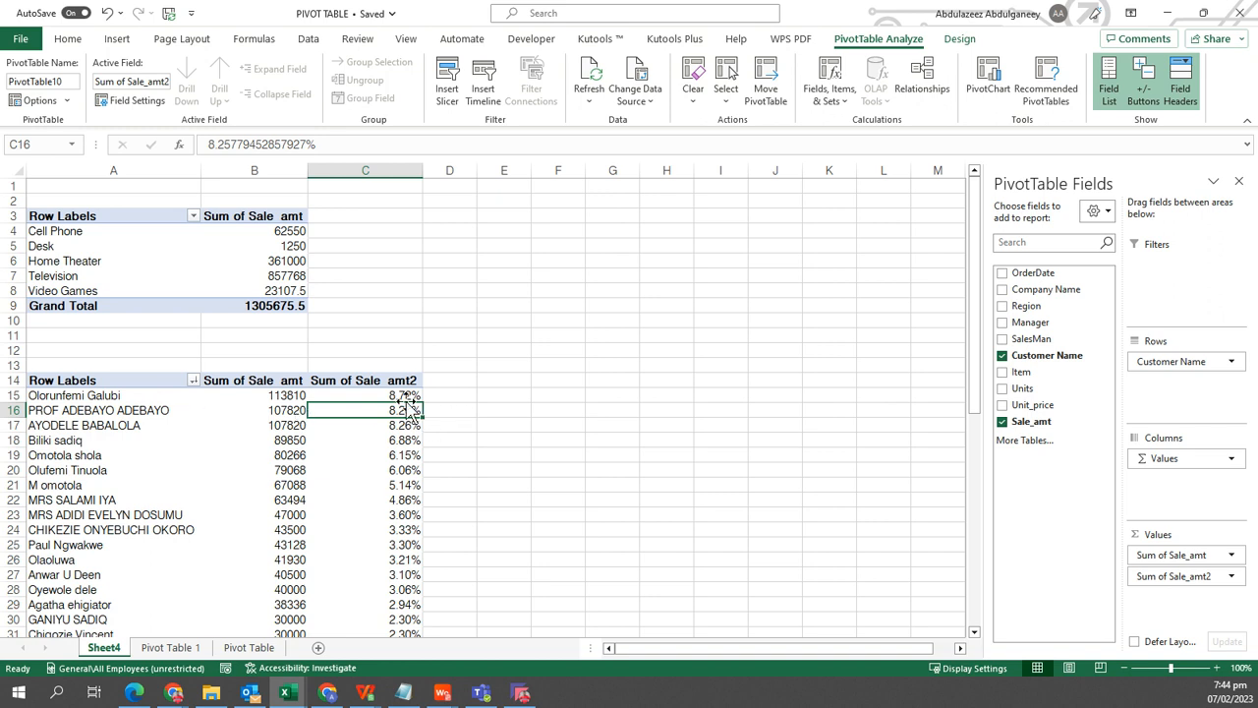
{"action": "scroll", "coordinate": [406, 410], "scroll_direction": "down", "scroll_amount": 1}
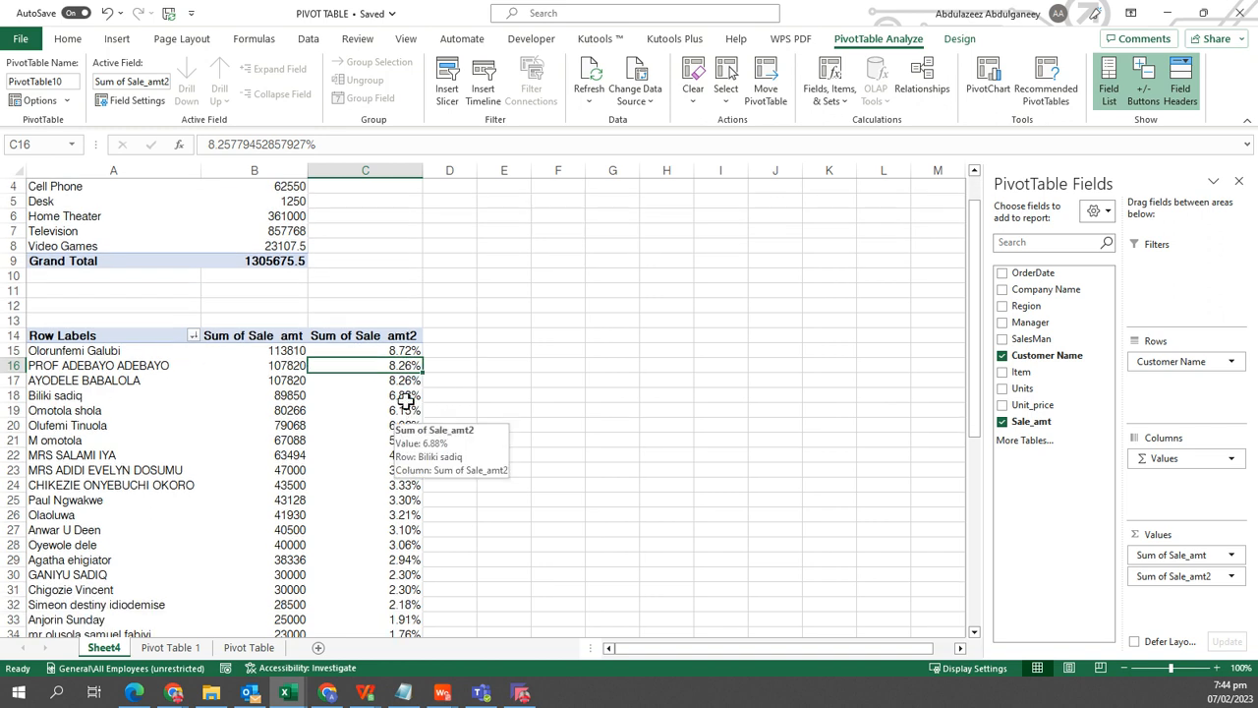
{"action": "scroll", "coordinate": [394, 402], "scroll_direction": "down", "scroll_amount": 2}
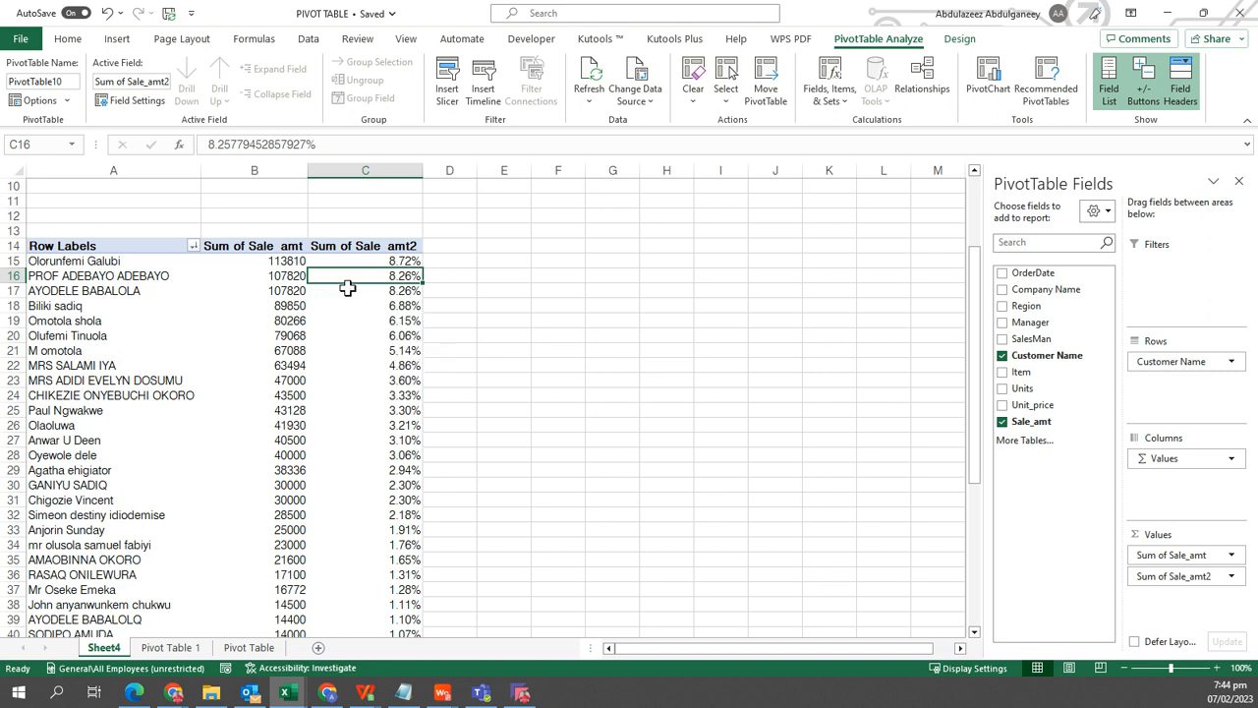
{"action": "scroll", "coordinate": [349, 301], "scroll_direction": "up", "scroll_amount": 3}
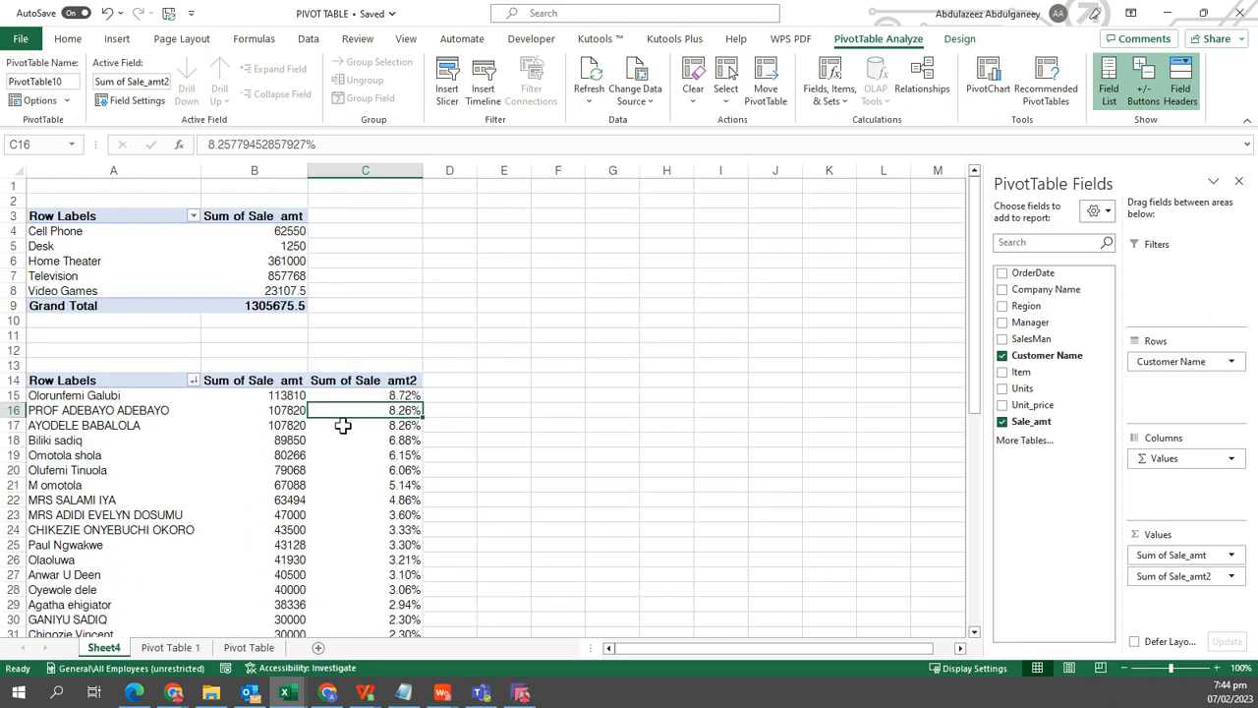
{"action": "mouse_move", "coordinate": [343, 425]}
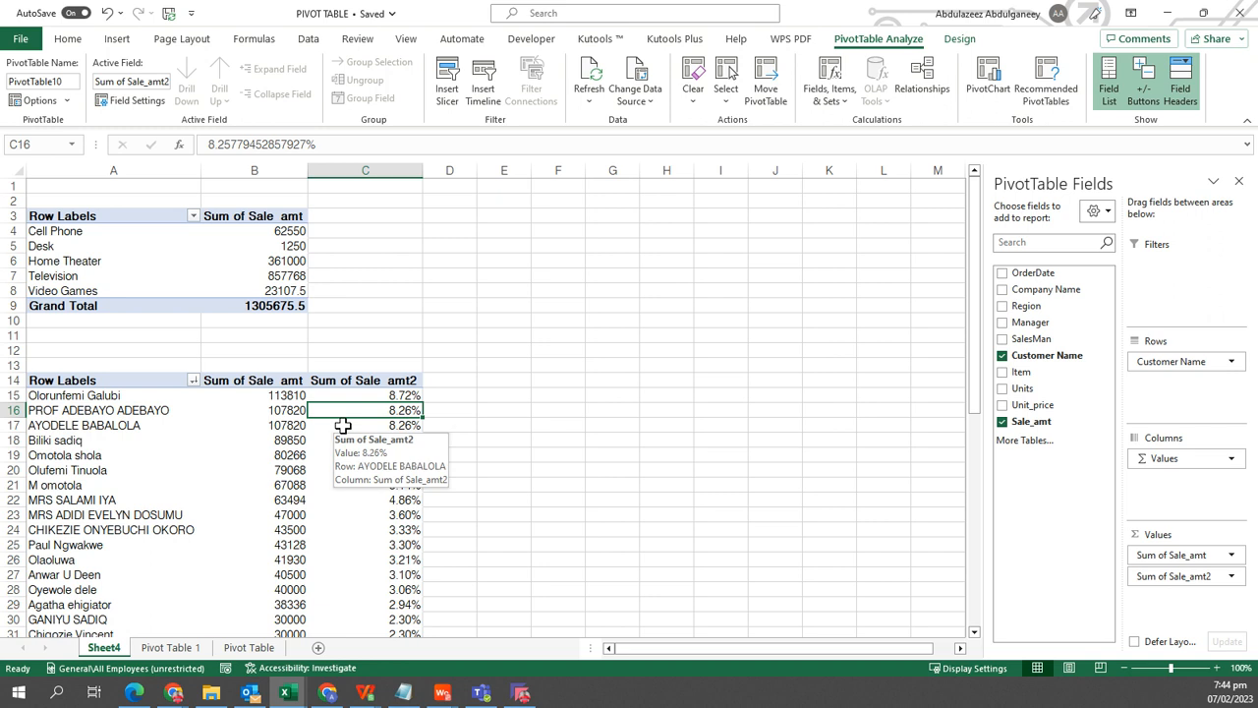